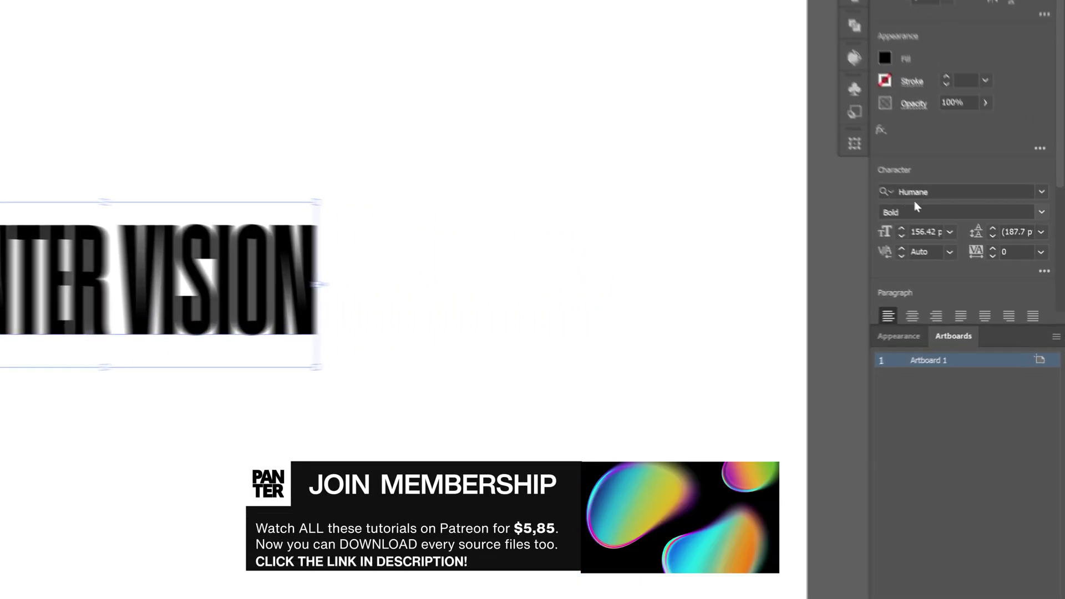
Step: Check that the text uses the Humane font in the Bold style
{"action": "left_click", "coordinate": [980, 232]}
{"action": "left_click", "coordinate": [909, 203]}
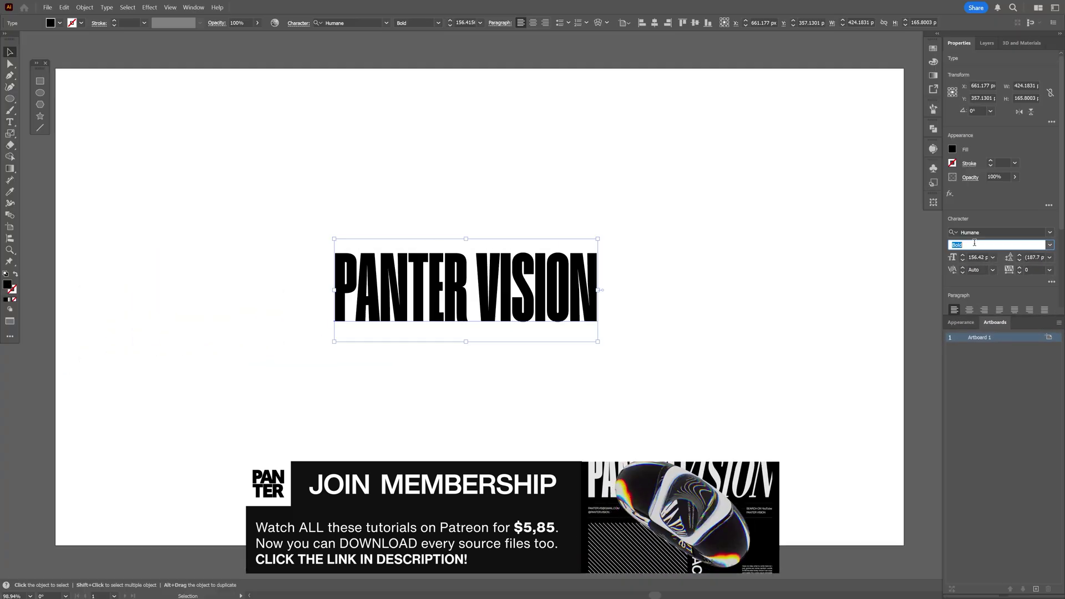
{"action": "key", "text": "Return"}
Step: Copy the PANTER VISION text and paste it after the original, doubling the phrase on one line
{"action": "double_click", "coordinate": [595, 285]}
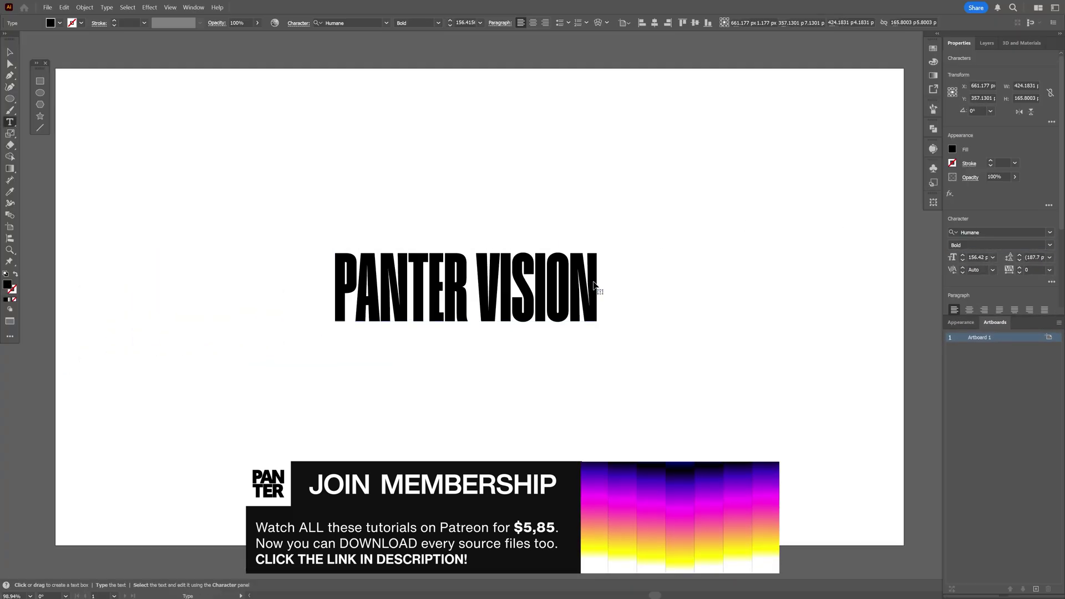
{"action": "left_click_drag", "start_coordinate": [595, 286], "coordinate": [324, 280]}
{"action": "key", "text": "ctrl+c"}
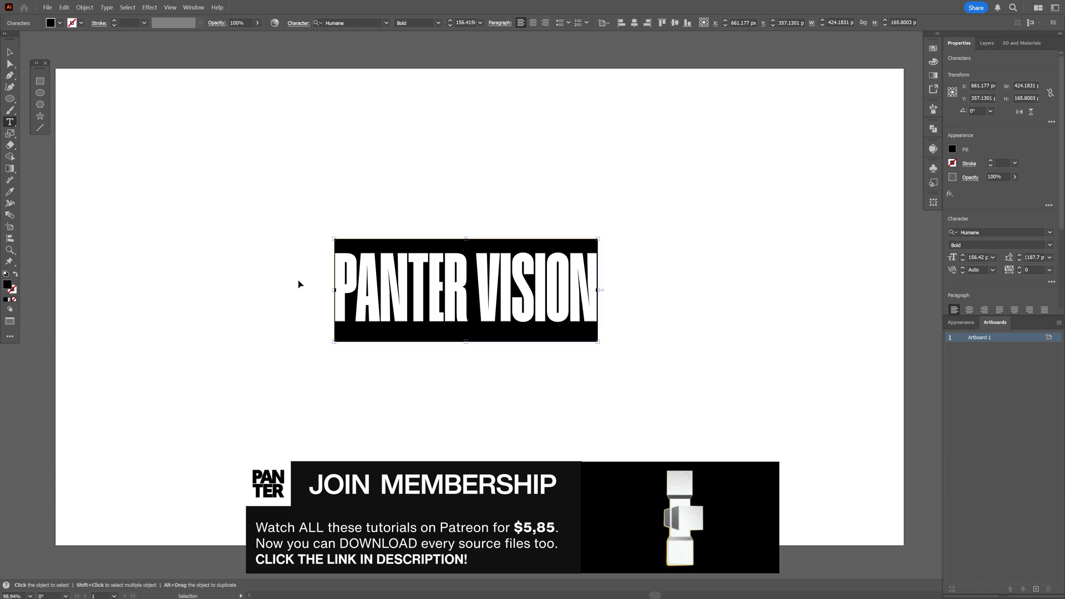
{"action": "key", "text": "Right"}
{"action": "key", "text": "ctrl+v"}
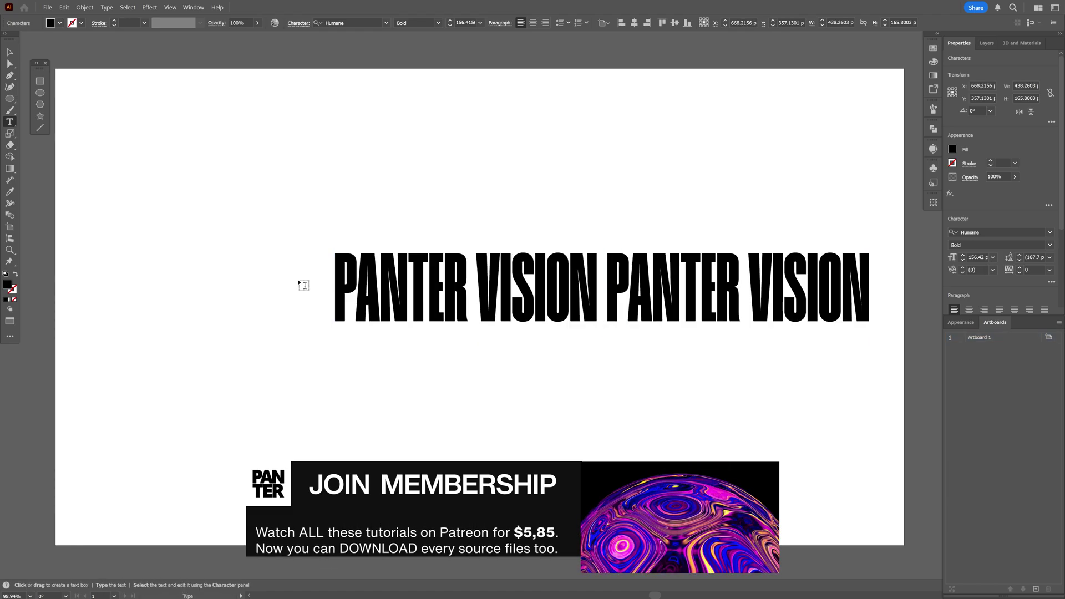
Step: Move the PANTER VISION PANTER VISION text up and left and convert it to outlines
{"action": "left_click_drag", "start_coordinate": [561, 291], "coordinate": [428, 264]}
{"action": "right_click", "coordinate": [428, 264]}
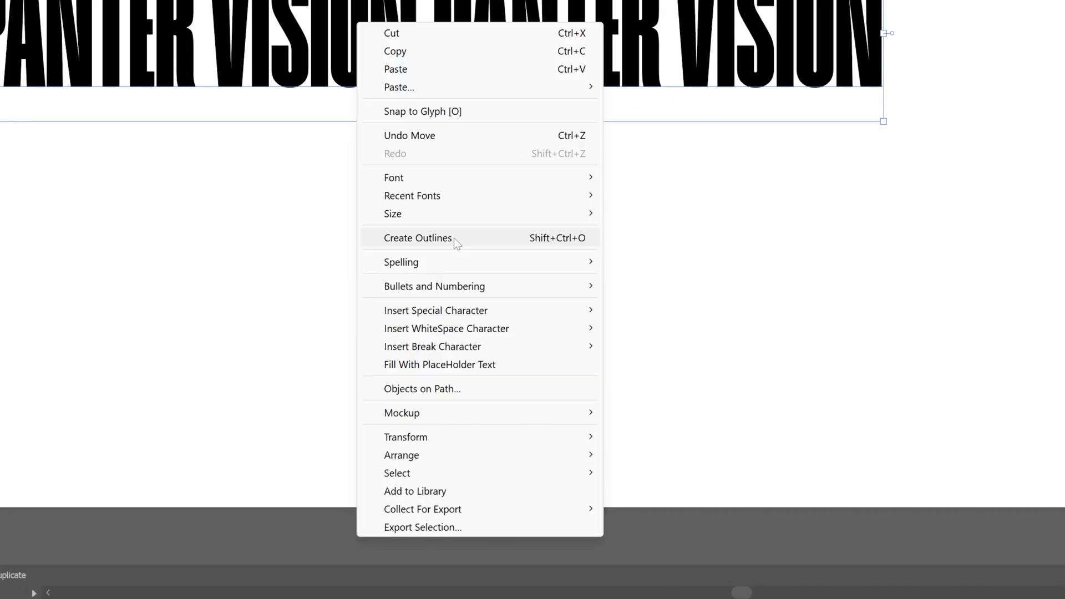
{"action": "left_click", "coordinate": [454, 238]}
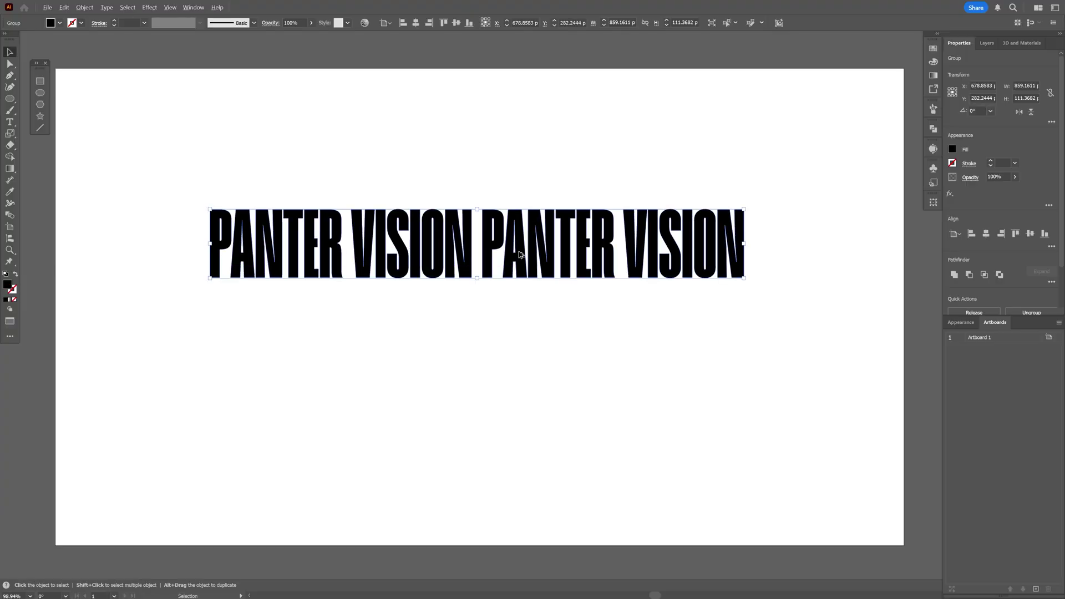
Step: Duplicate the outlined row downward twice so there are three stacked rows, then deselect
{"action": "left_click_drag", "start_coordinate": [520, 254], "coordinate": [518, 328]}
{"action": "key", "text": "a"}
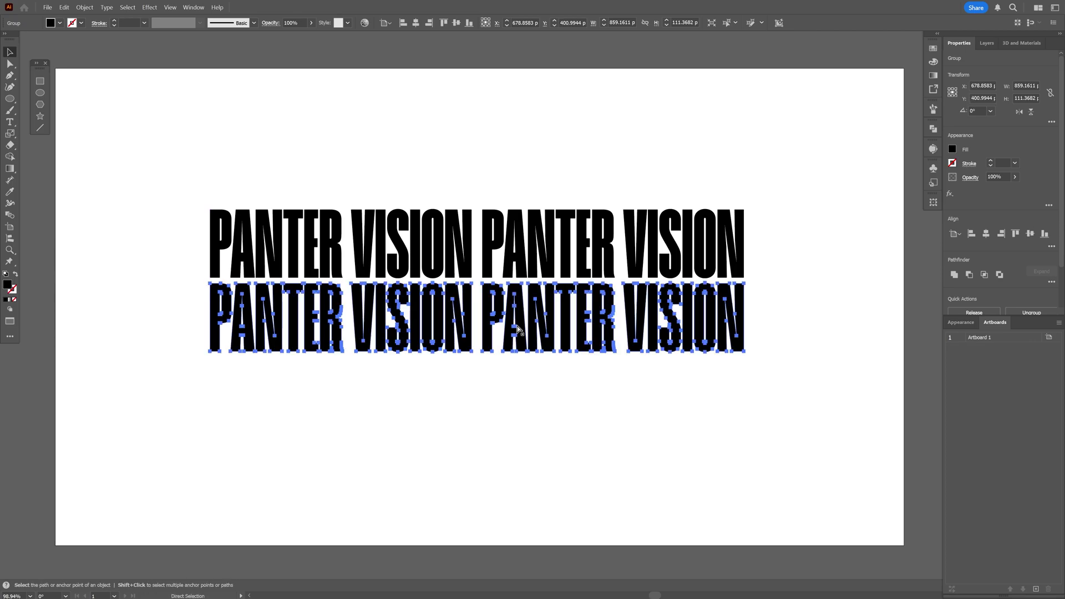
{"action": "key", "text": "v"}
{"action": "key", "text": "ctrl+d"}
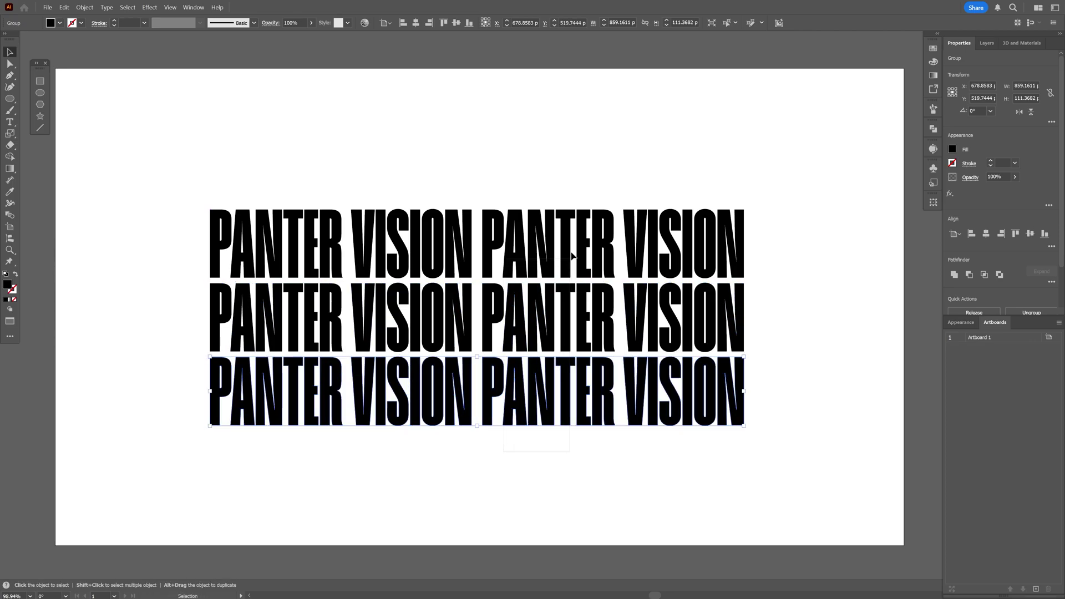
{"action": "key", "text": "ctrl+a"}
{"action": "right_click", "coordinate": [555, 247]}
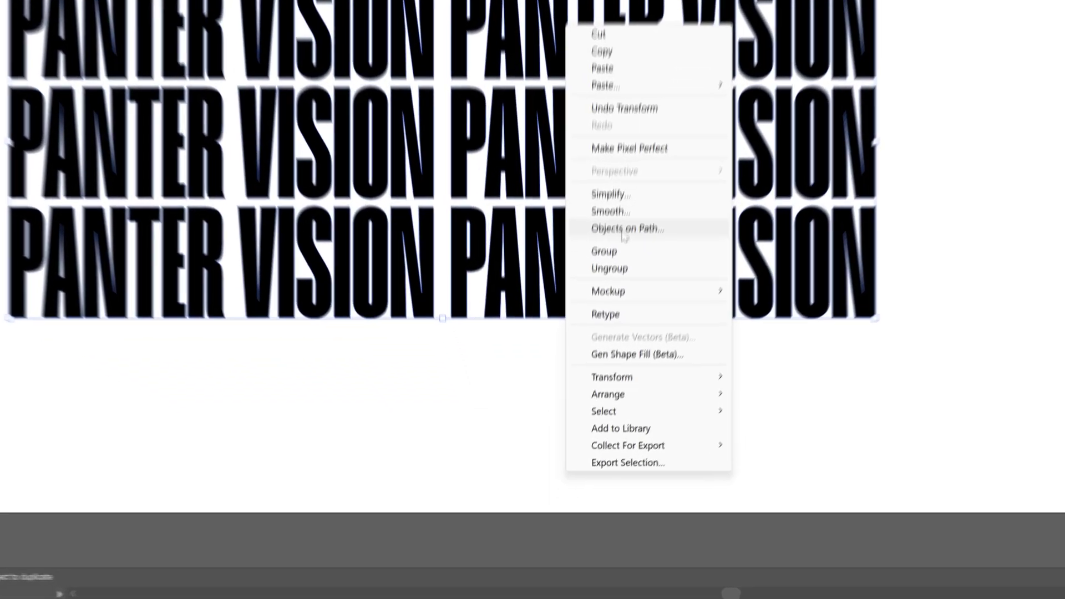
{"action": "key", "text": "Escape"}
{"action": "left_click", "coordinate": [544, 195]}
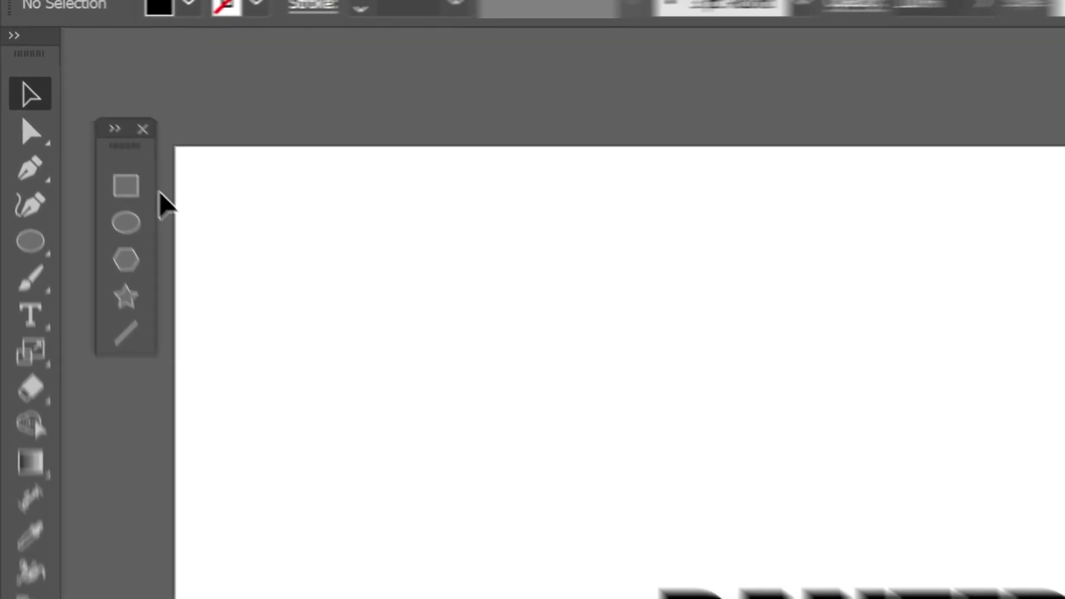
Step: Draw a green-filled rectangle over the three text rows and send it to the back
{"action": "left_click", "coordinate": [40, 81]}
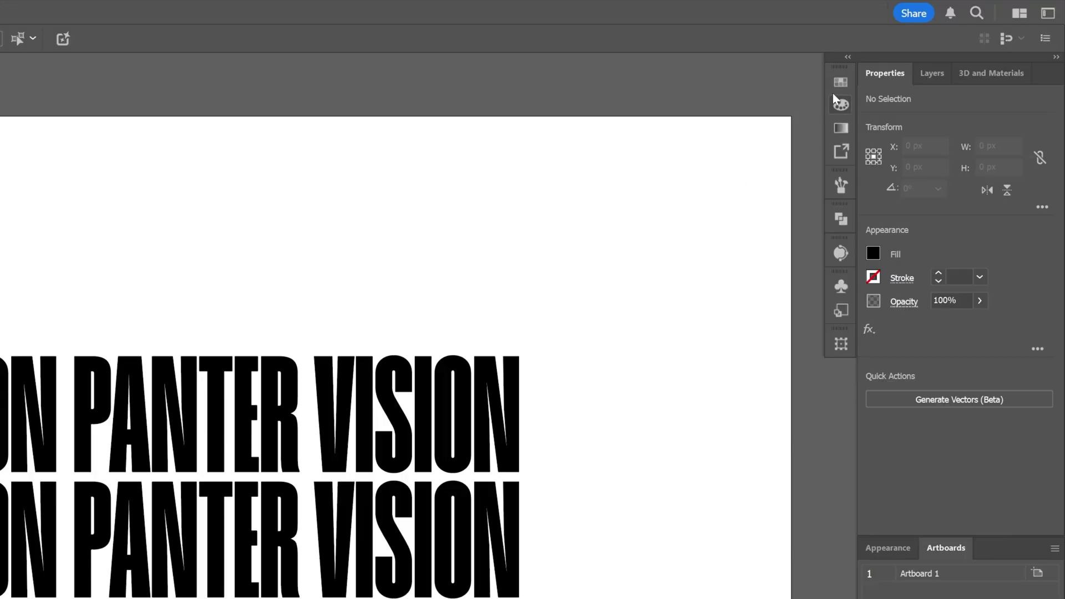
{"action": "left_click", "coordinate": [841, 84]}
{"action": "left_click", "coordinate": [705, 129]}
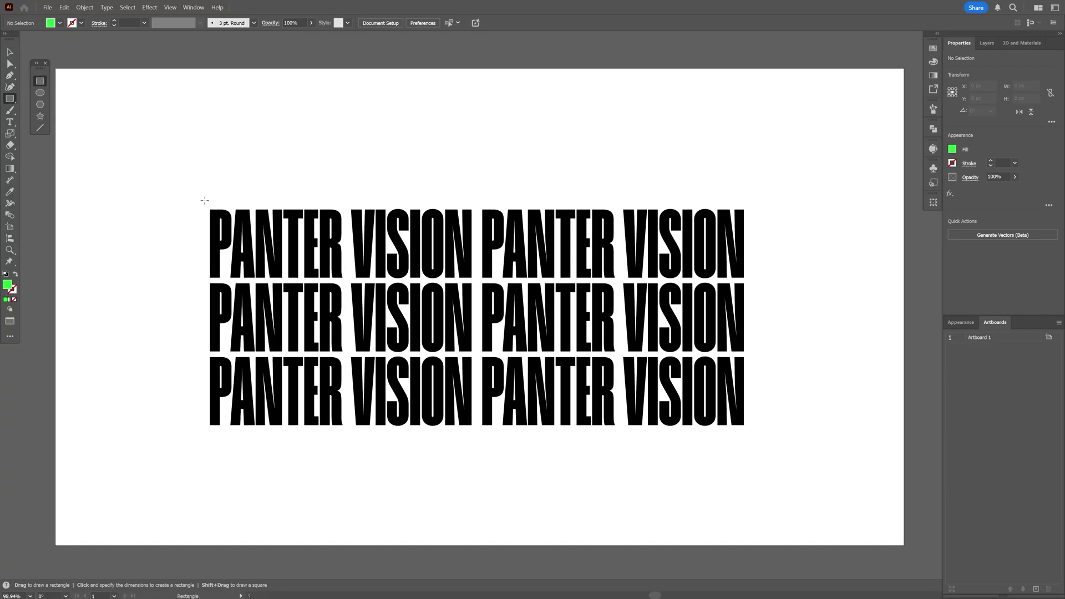
{"action": "left_click_drag", "start_coordinate": [204, 201], "coordinate": [748, 433]}
{"action": "right_click", "coordinate": [493, 258]}
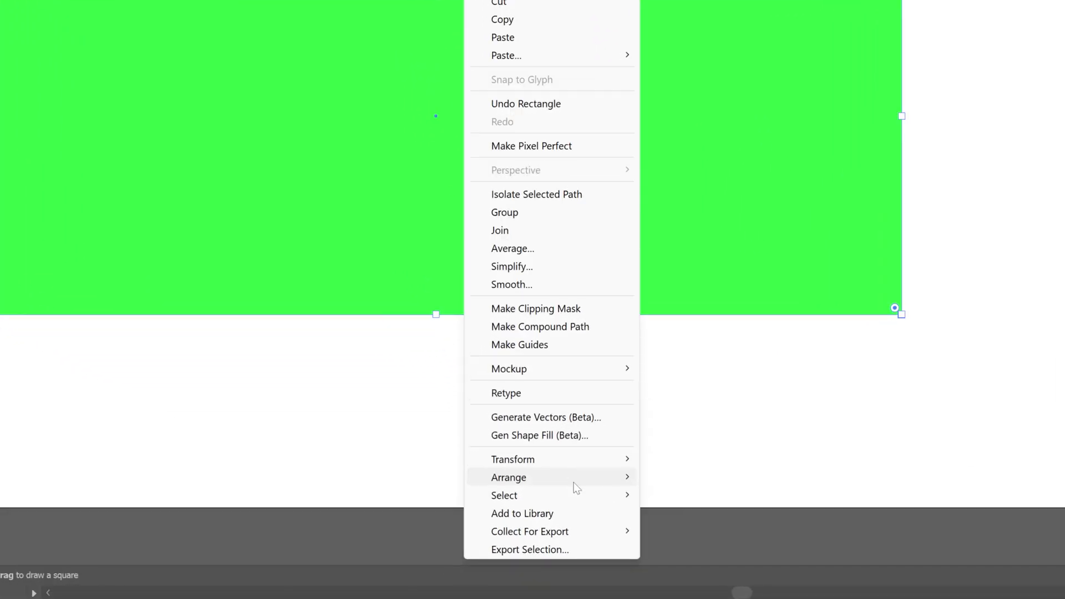
{"action": "mouse_move", "coordinate": [557, 529]}
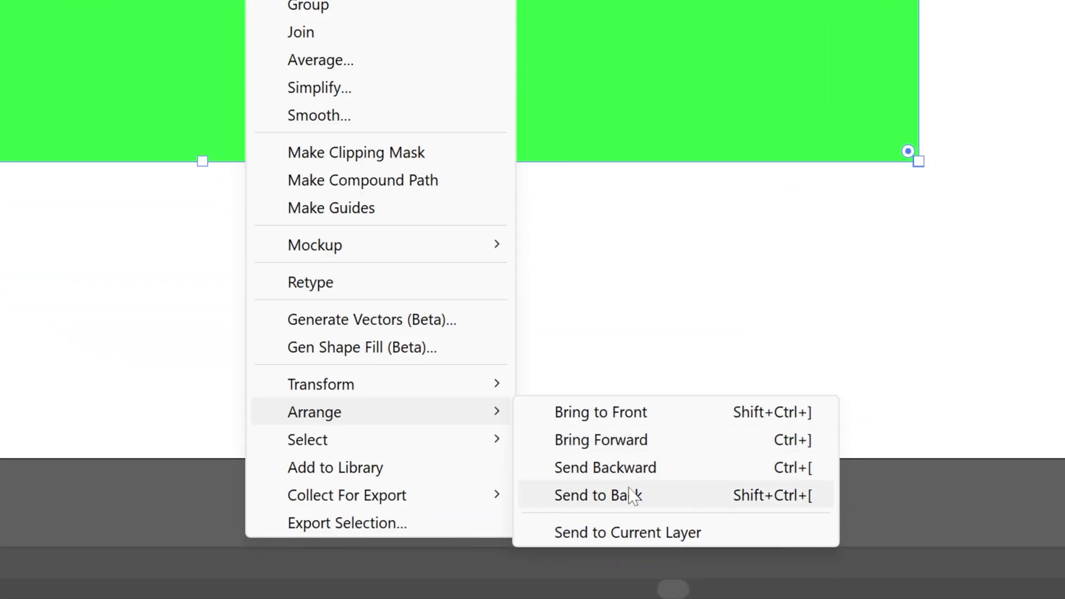
{"action": "left_click", "coordinate": [636, 498]}
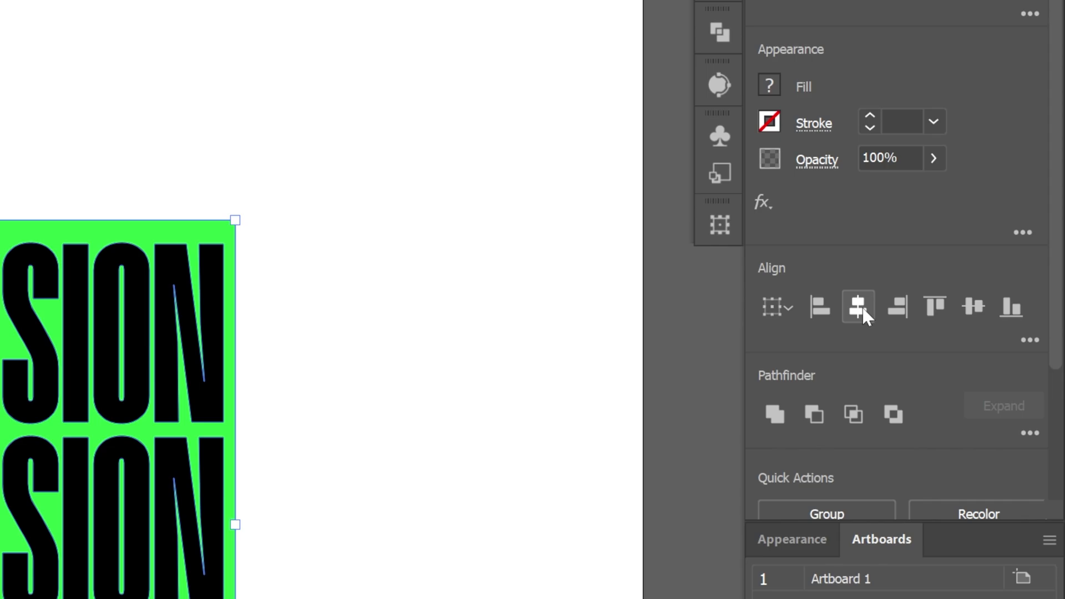
Step: Align the text rows and green rectangle to horizontal and vertical centres, then select all the artwork
{"action": "left_click", "coordinate": [861, 314]}
{"action": "left_click", "coordinate": [973, 308]}
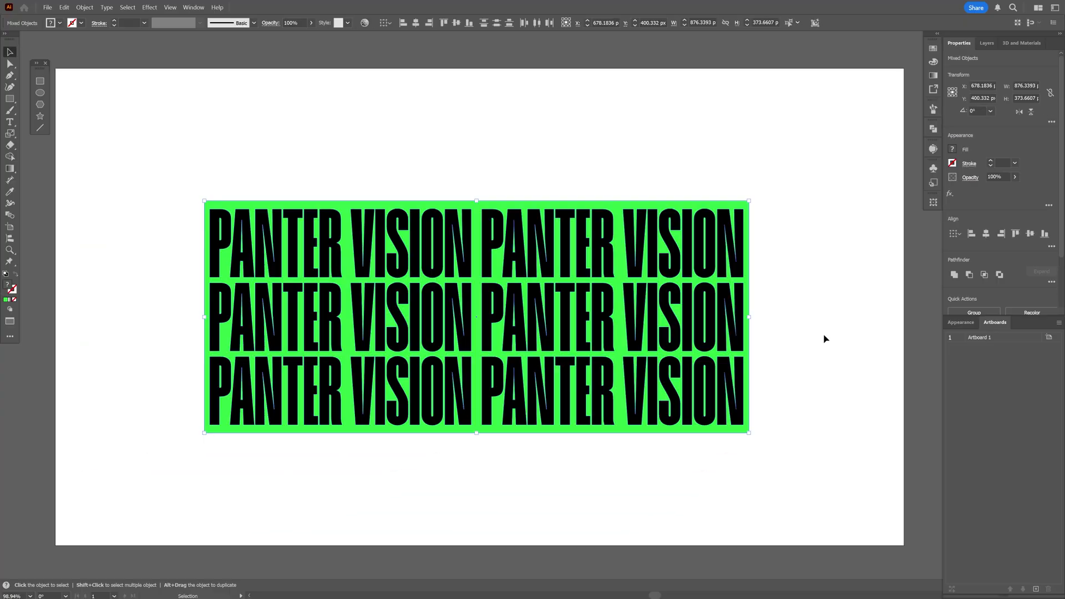
{"action": "scroll", "coordinate": [518, 214], "scroll_direction": "up", "scroll_amount": 3}
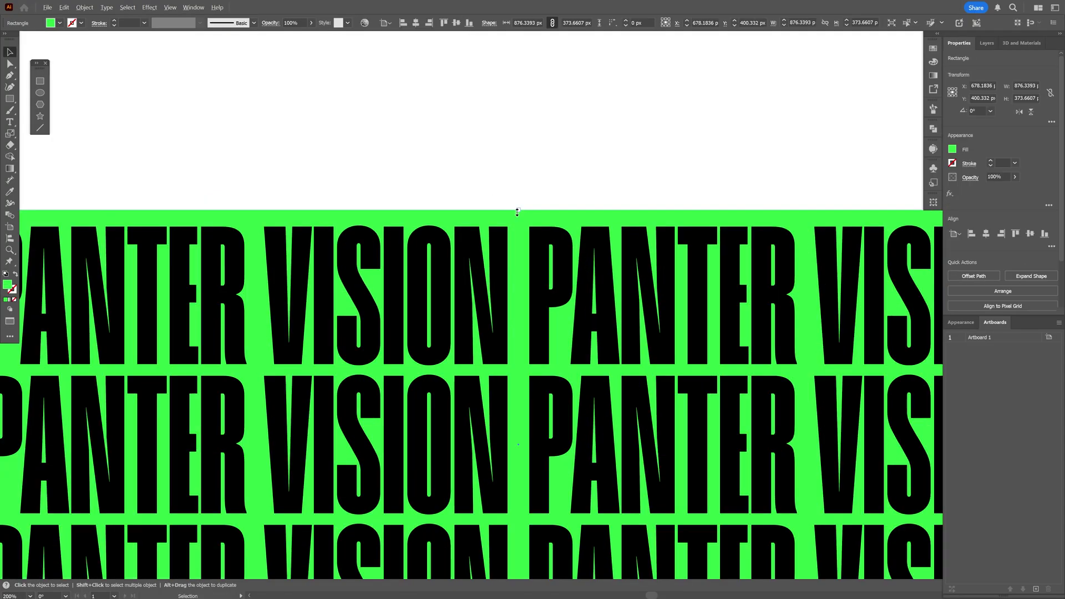
{"action": "scroll", "coordinate": [679, 241], "scroll_direction": "up", "scroll_amount": 2}
{"action": "scroll", "coordinate": [710, 278], "scroll_direction": "down", "scroll_amount": 2}
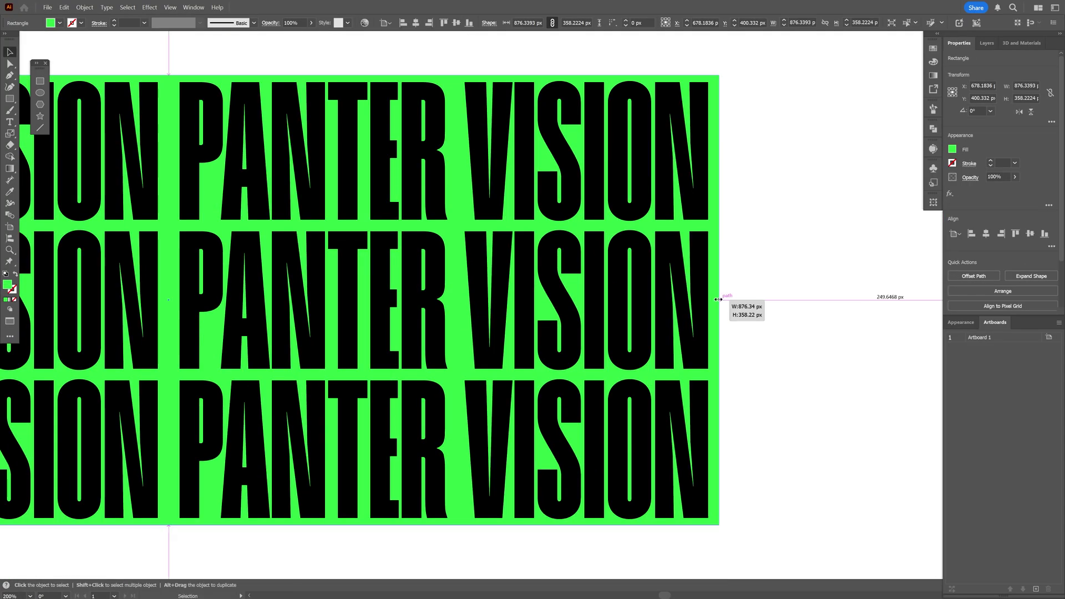
{"action": "left_click", "coordinate": [728, 301]}
{"action": "scroll", "coordinate": [756, 305], "scroll_direction": "down", "scroll_amount": 3}
{"action": "key", "text": "ctrl+a"}
{"action": "right_click", "coordinate": [444, 257]}
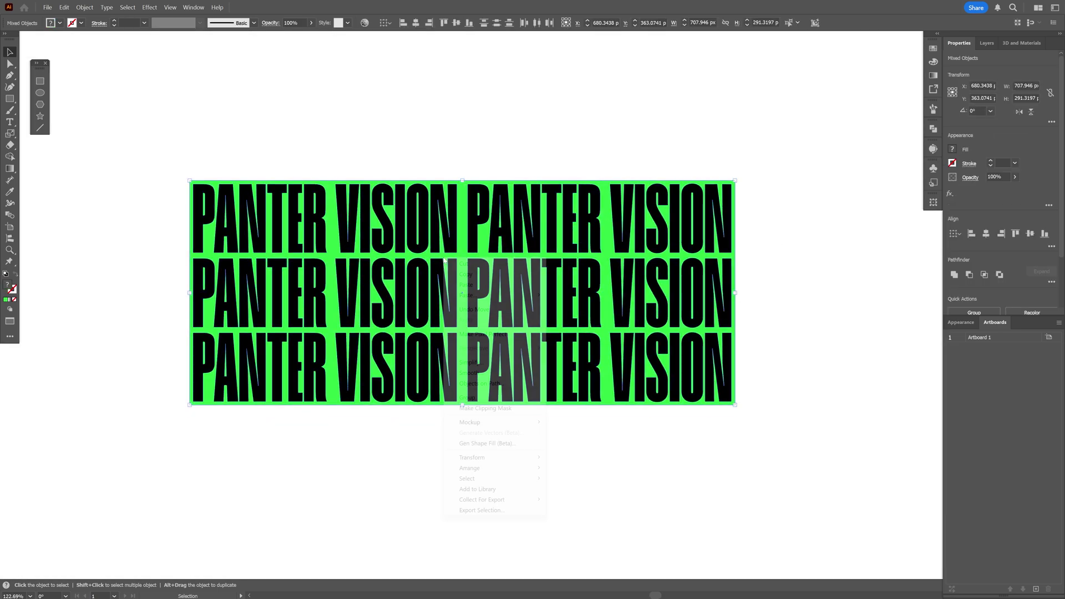
Step: Group the text rows with the green rectangle and bring up the Symbols panel
{"action": "left_click", "coordinate": [467, 397]}
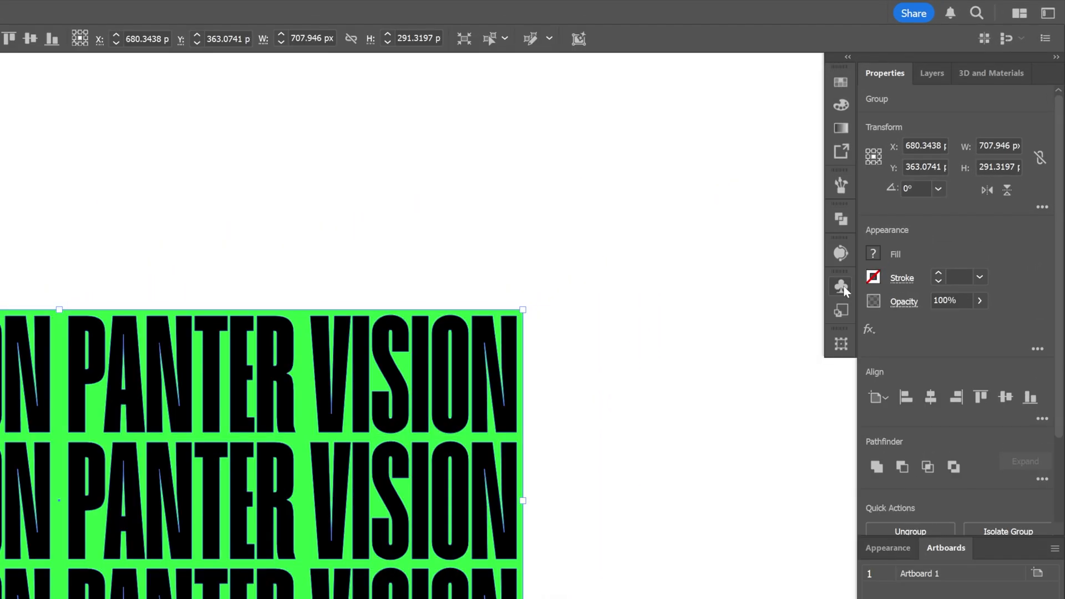
{"action": "left_click", "coordinate": [926, 176]}
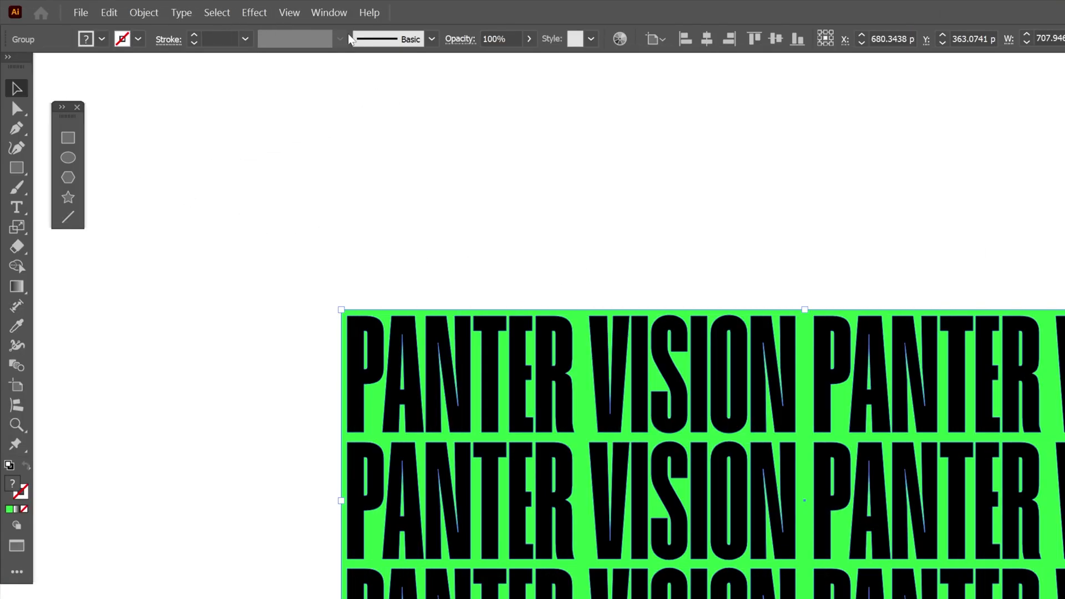
{"action": "left_click", "coordinate": [328, 12]}
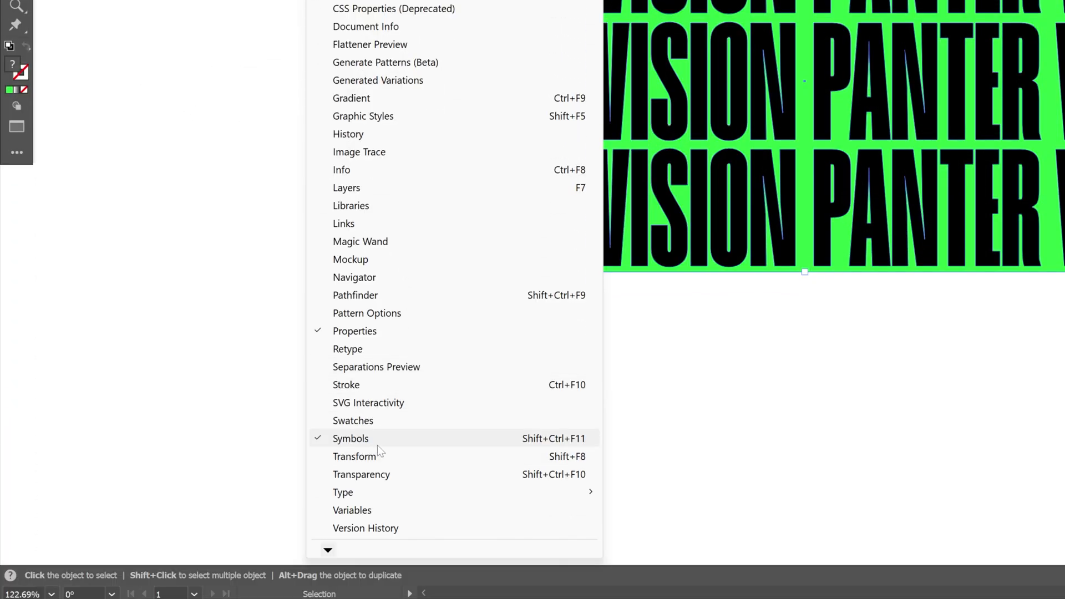
{"action": "left_click", "coordinate": [378, 445]}
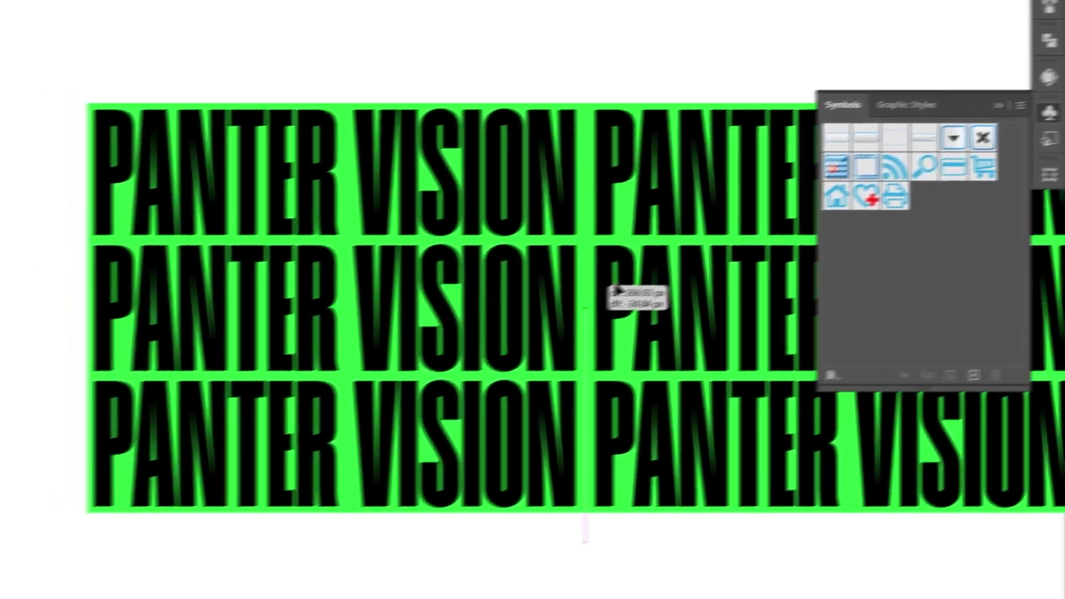
Step: Save the green group as New Symbol in the Symbols panel and delete it from the artboard
{"action": "left_click_drag", "start_coordinate": [617, 292], "coordinate": [885, 259]}
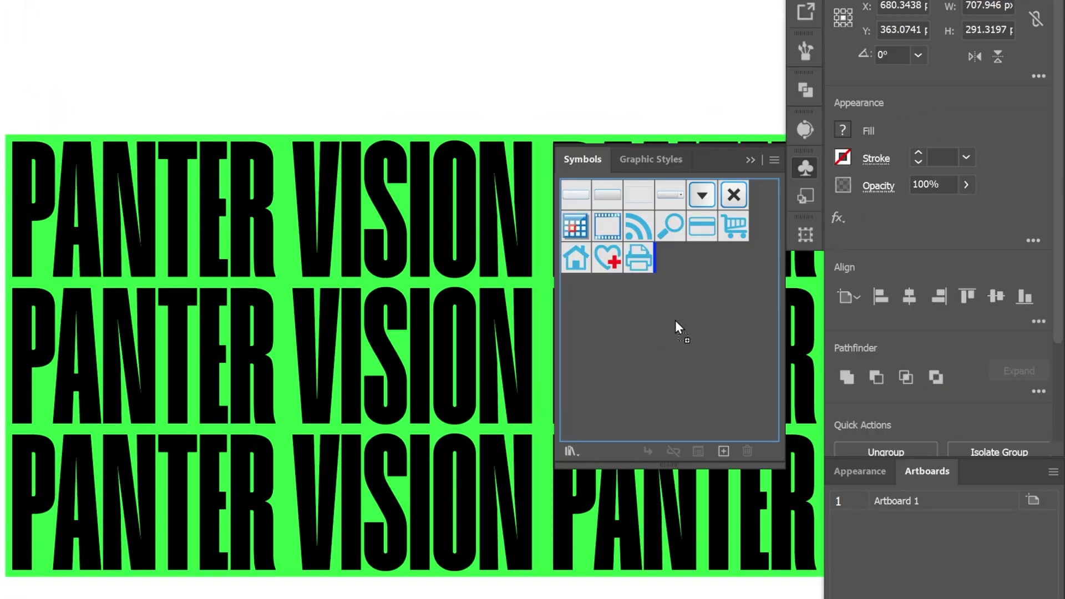
{"action": "left_click_drag", "start_coordinate": [675, 321], "coordinate": [675, 319]}
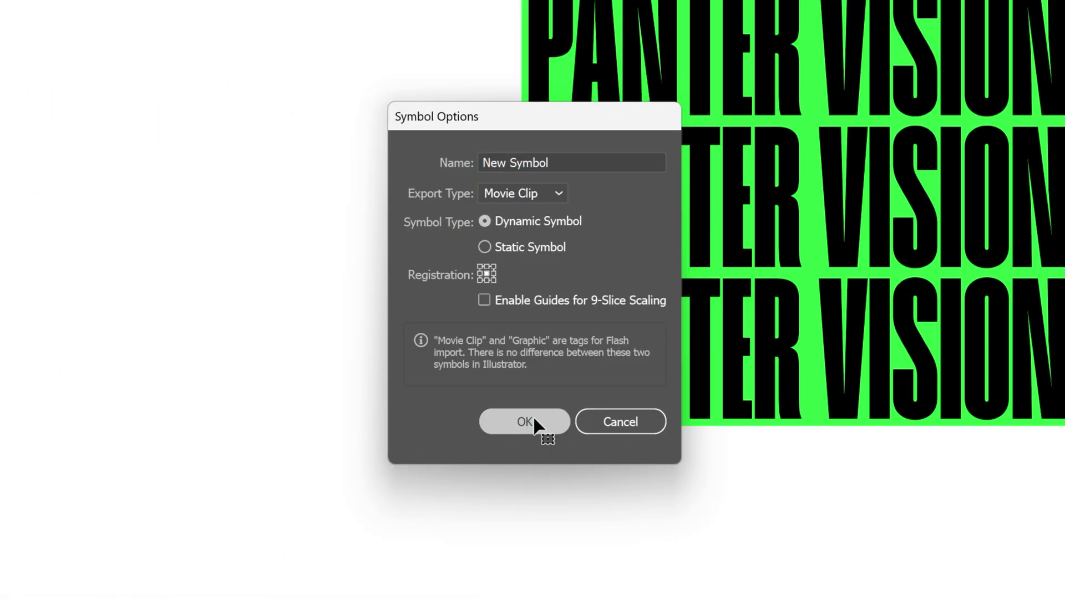
{"action": "left_click", "coordinate": [533, 421]}
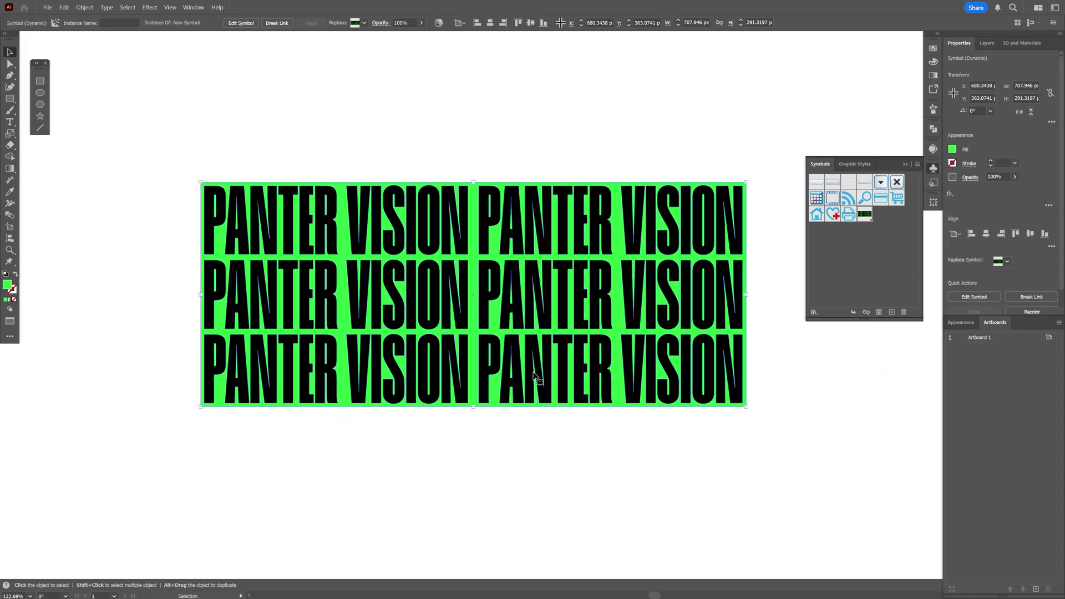
{"action": "key", "text": "Delete"}
{"action": "left_click", "coordinate": [935, 50]}
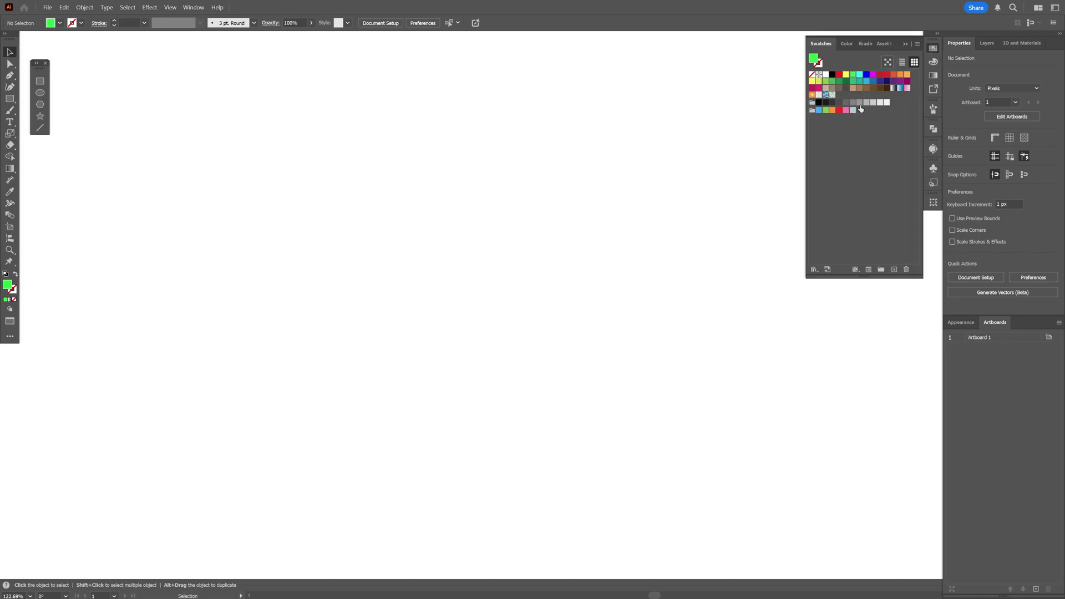
Step: Draw a grey-filled ellipse with 70 px width and 70 px height
{"action": "left_click", "coordinate": [859, 105]}
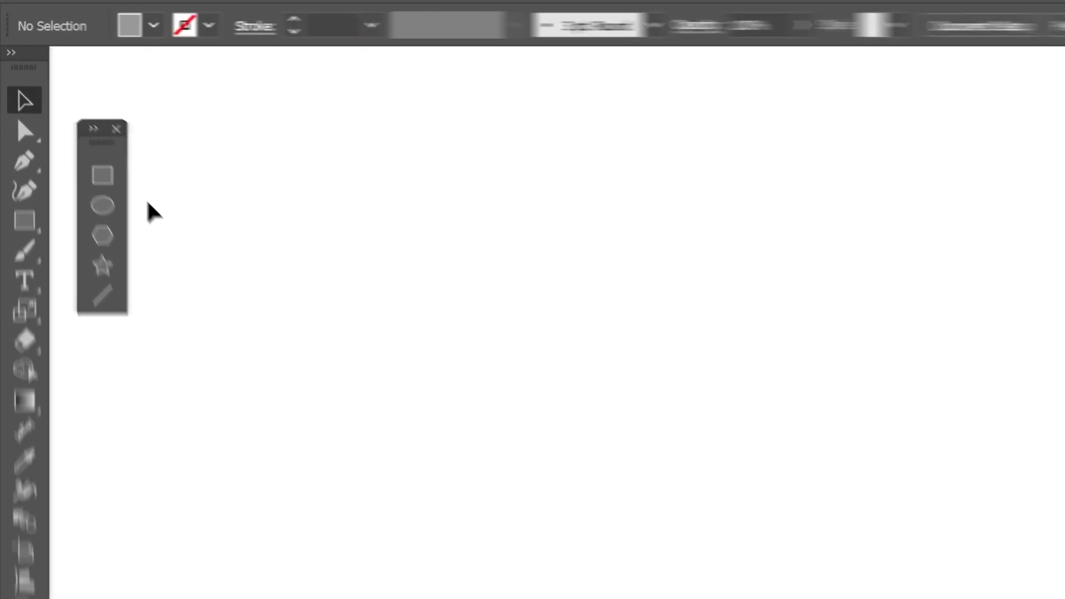
{"action": "left_click", "coordinate": [148, 271]}
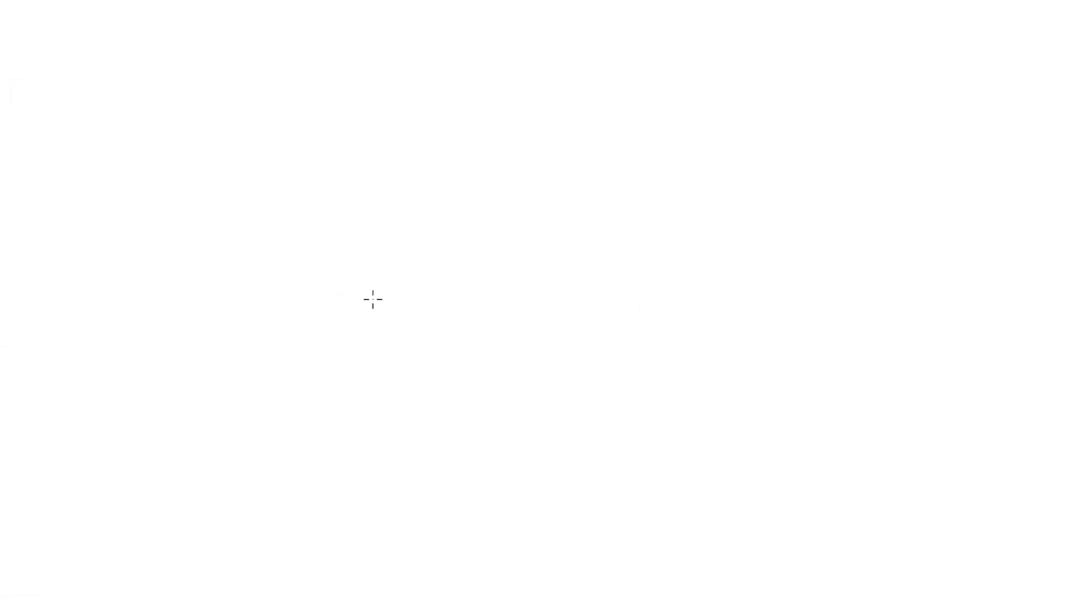
{"action": "left_click", "coordinate": [373, 299]}
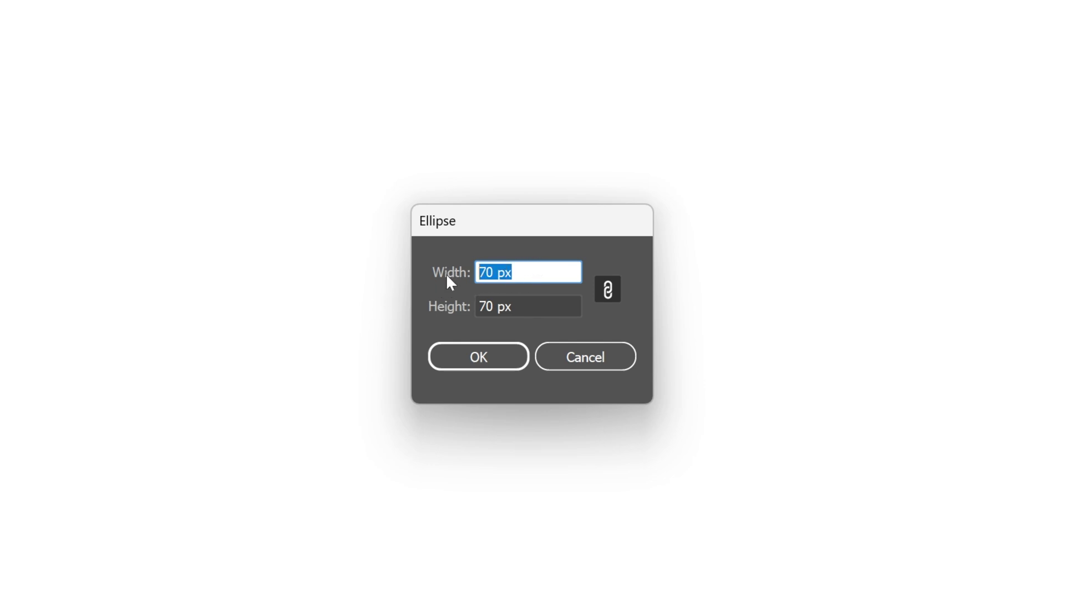
{"action": "left_click_drag", "start_coordinate": [517, 305], "coordinate": [421, 304]}
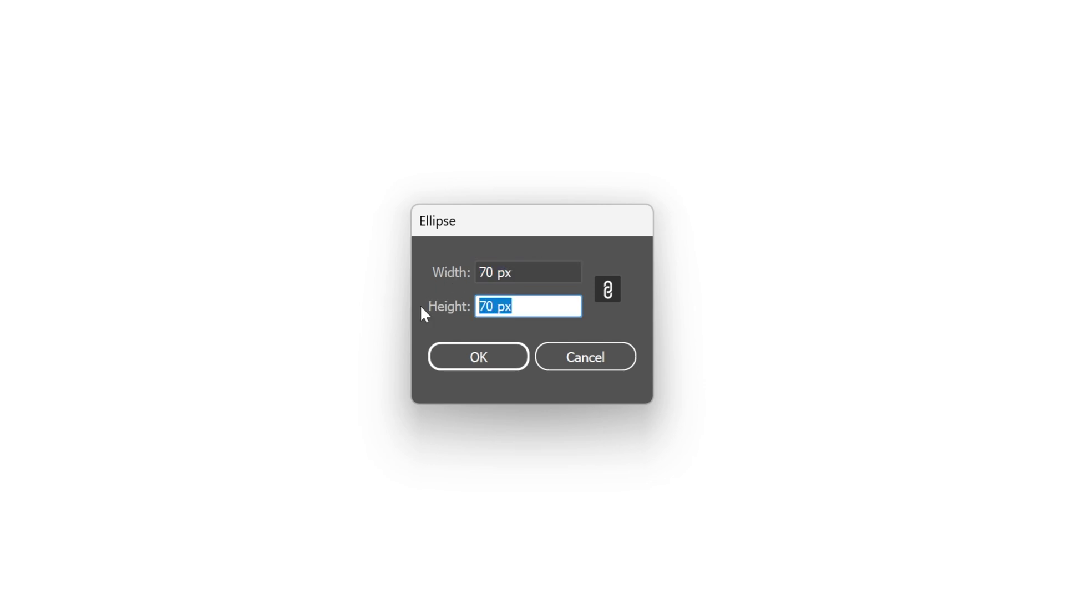
{"action": "left_click", "coordinate": [478, 357]}
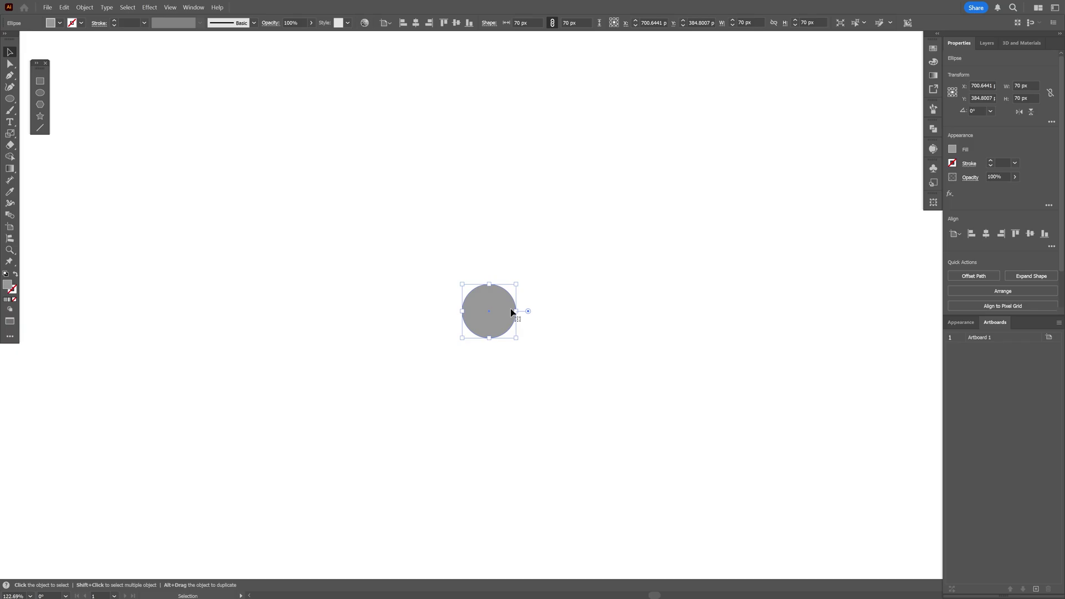
Step: Apply Revolve (Classic) to the grey circle and set the view position to Top
{"action": "left_click", "coordinate": [150, 7]}
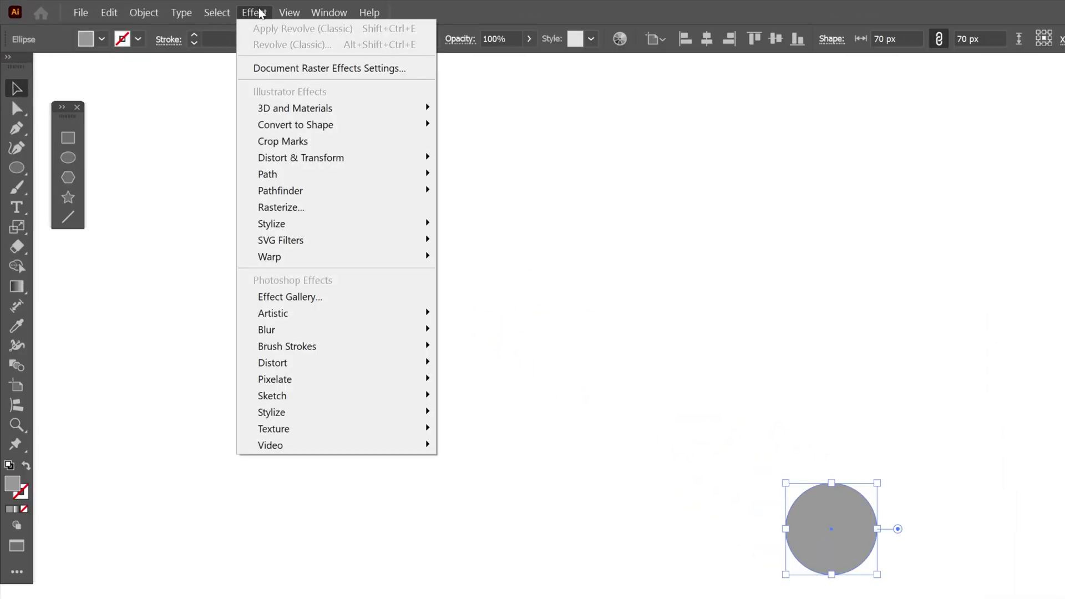
{"action": "mouse_move", "coordinate": [436, 107]}
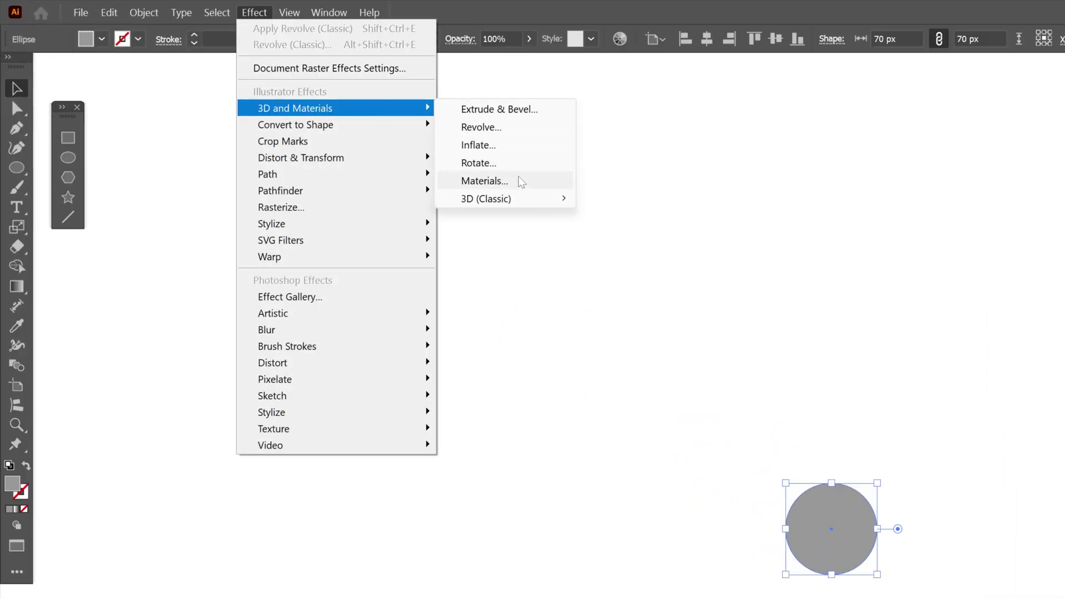
{"action": "mouse_move", "coordinate": [513, 200]}
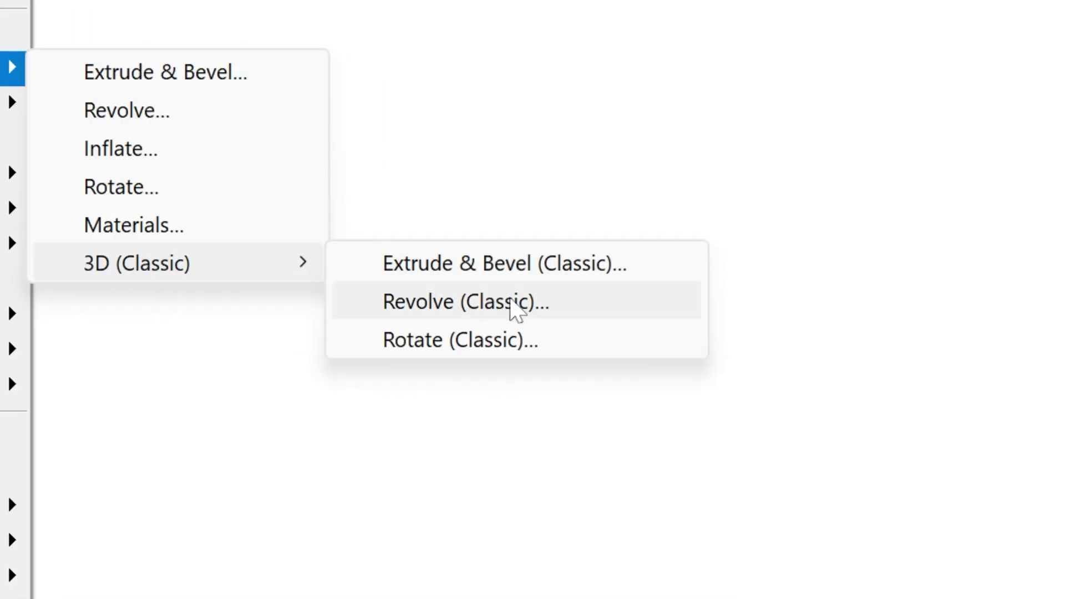
{"action": "left_click", "coordinate": [521, 307]}
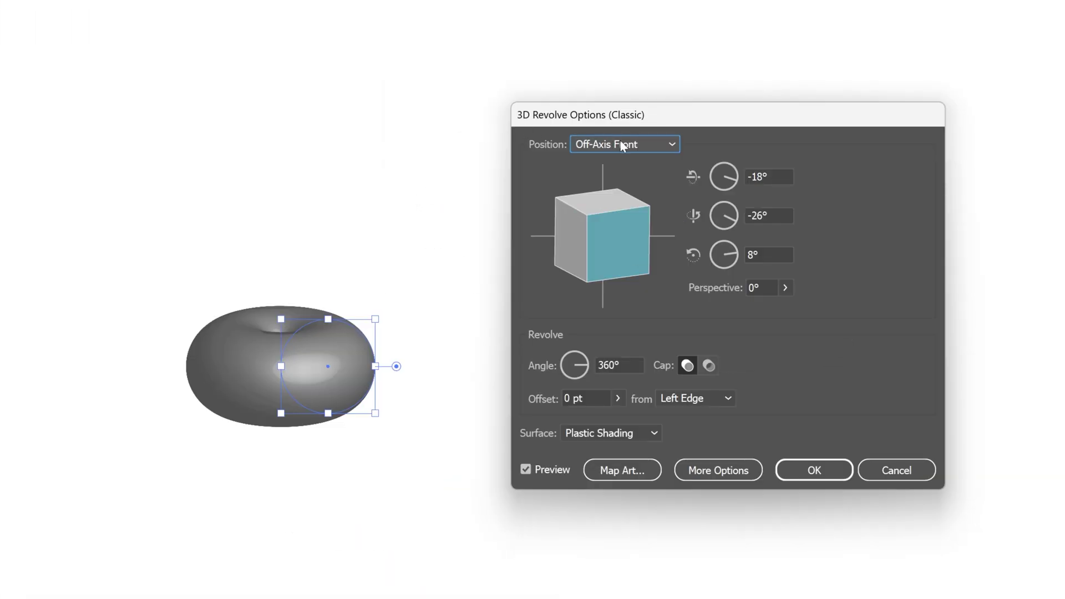
{"action": "left_click", "coordinate": [621, 140]}
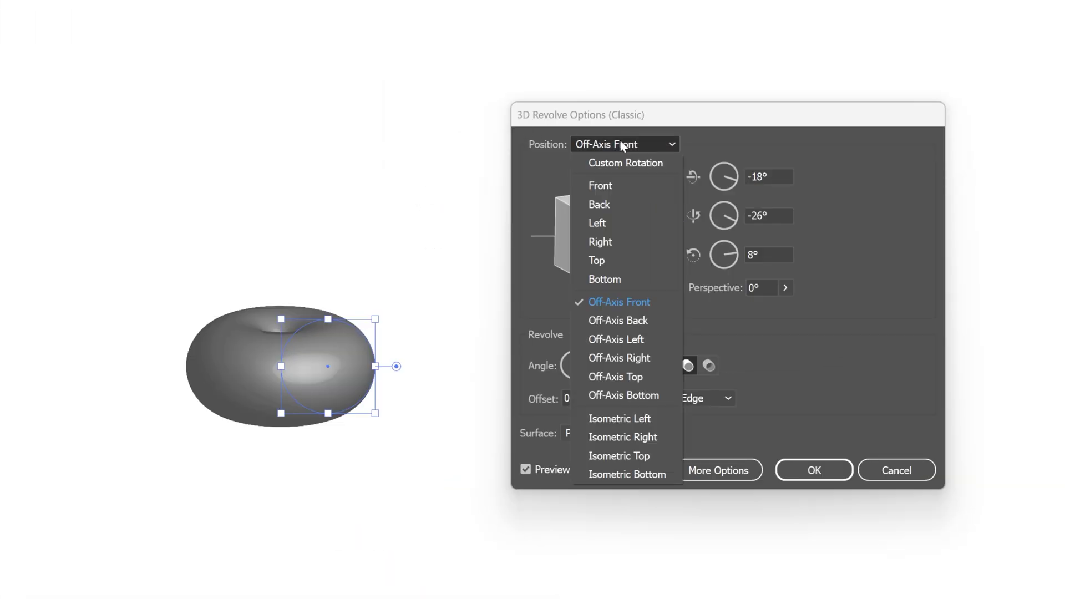
{"action": "left_click", "coordinate": [612, 258]}
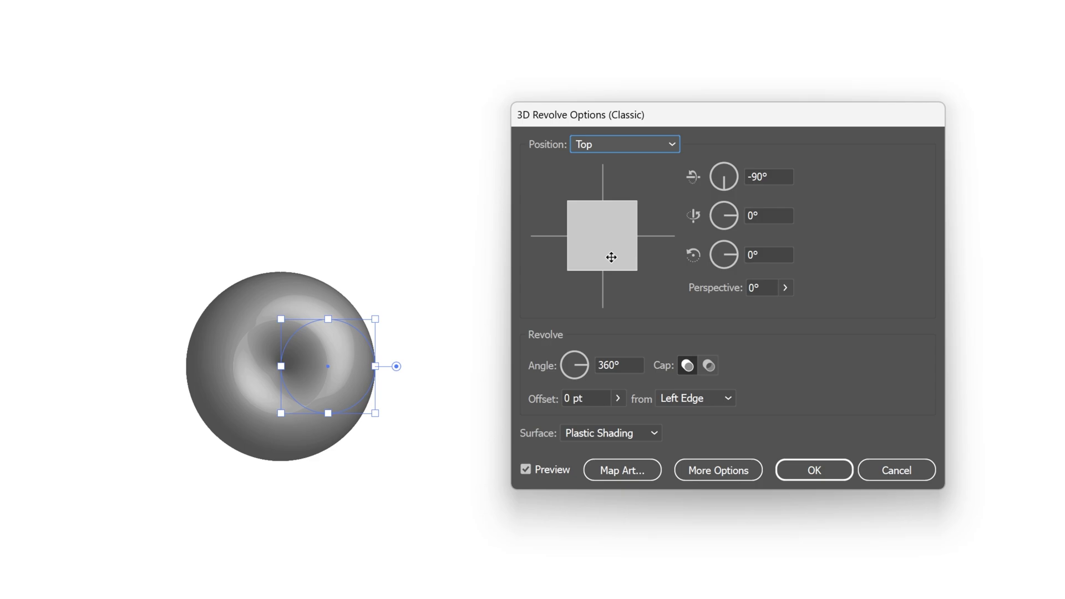
Step: Map New Symbol onto the revolved surface with Scale to Fit and apply the 3D effect
{"action": "left_click", "coordinate": [647, 472]}
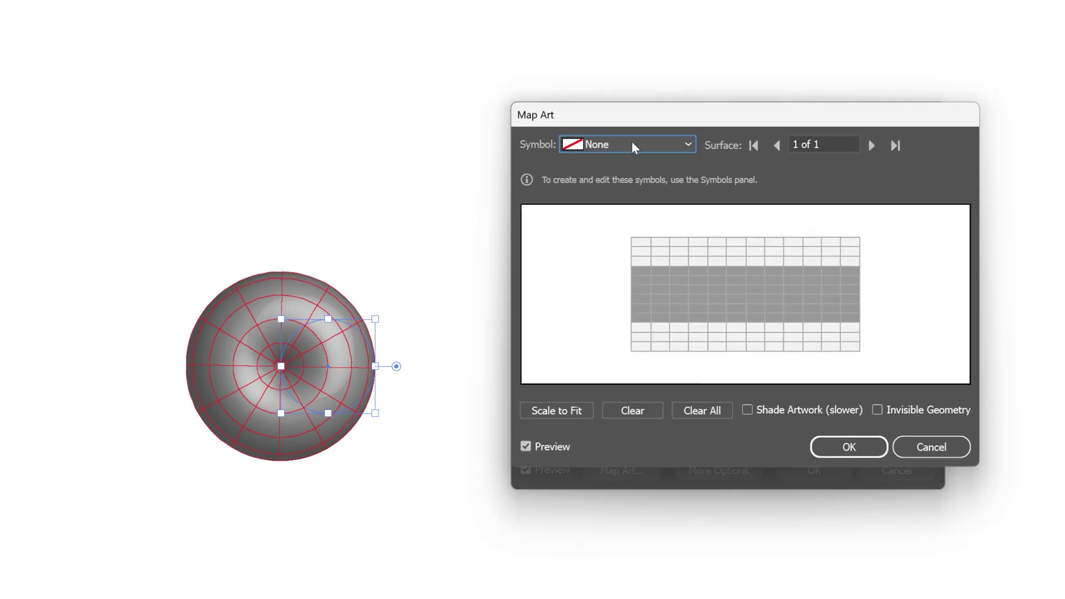
{"action": "left_click", "coordinate": [621, 146]}
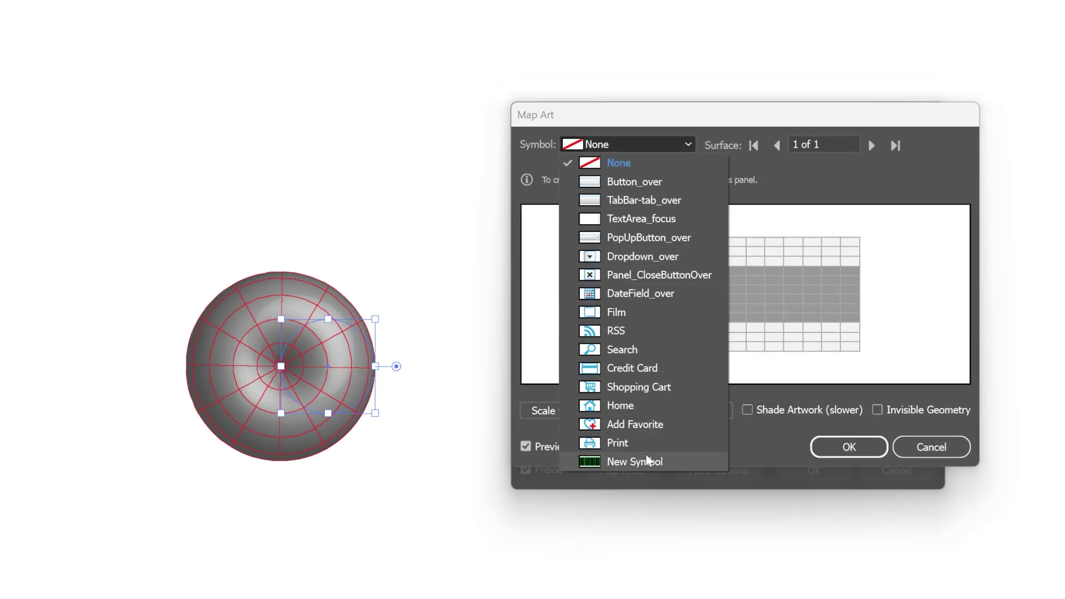
{"action": "left_click", "coordinate": [626, 466]}
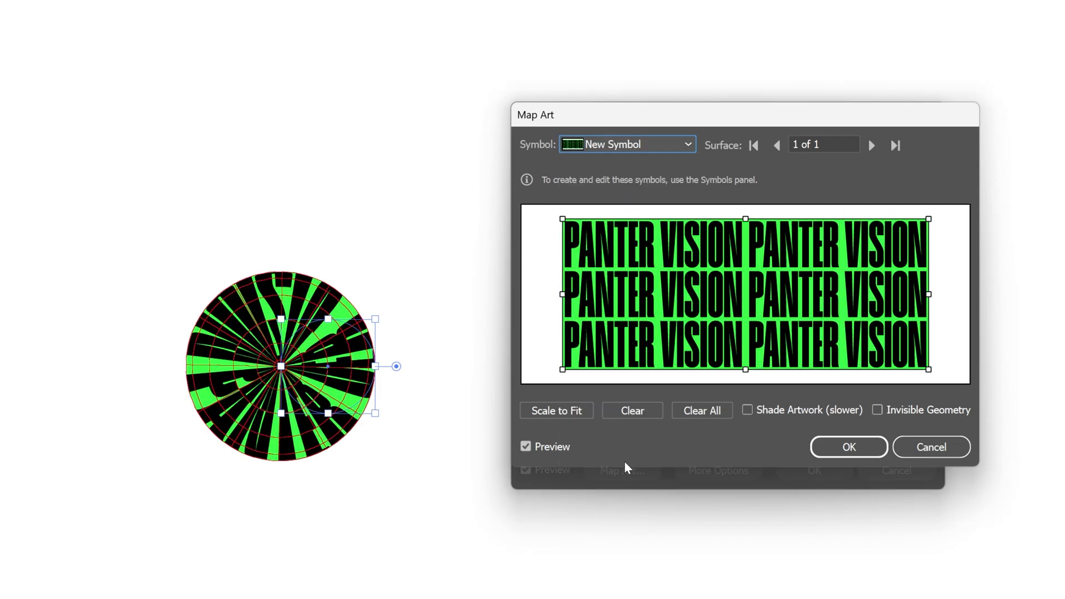
{"action": "left_click", "coordinate": [575, 418]}
{"action": "left_click", "coordinate": [846, 451]}
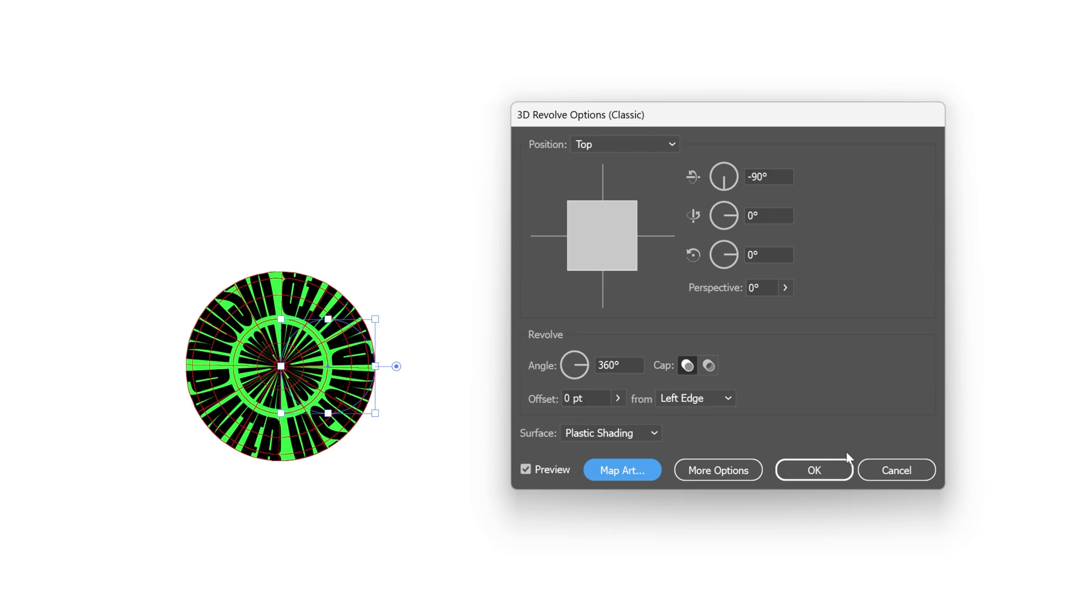
{"action": "left_click", "coordinate": [814, 470]}
Step: Zoom in, paste a copy of the ring in back, and reopen its 3D Revolve settings
{"action": "key", "text": "ctrl+equal"}
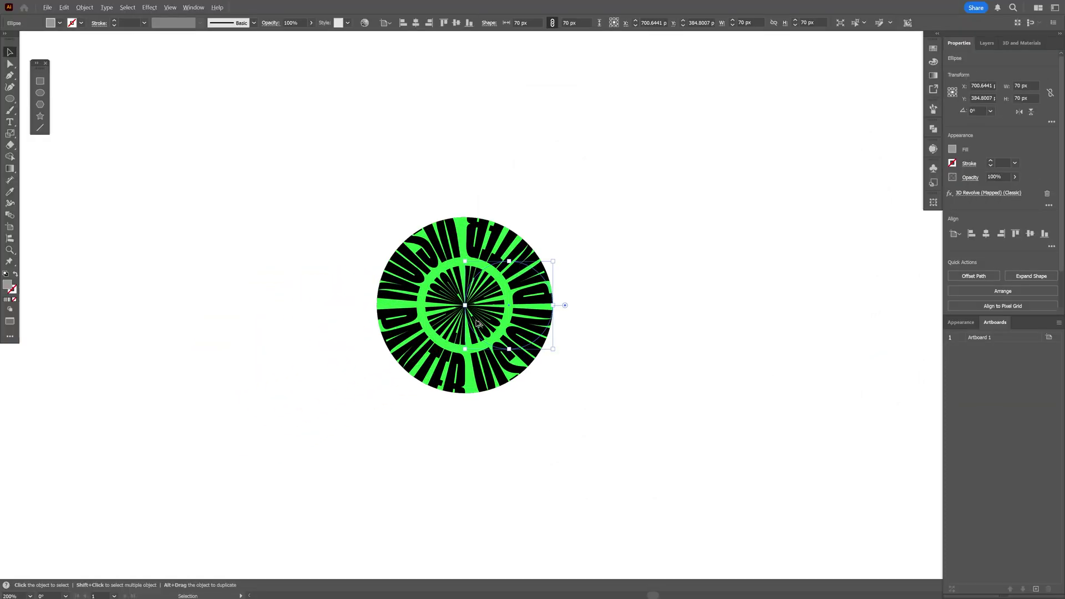
{"action": "scroll", "coordinate": [476, 323], "scroll_direction": "down", "scroll_amount": 1}
{"action": "scroll", "coordinate": [516, 319], "scroll_direction": "left", "scroll_amount": 1}
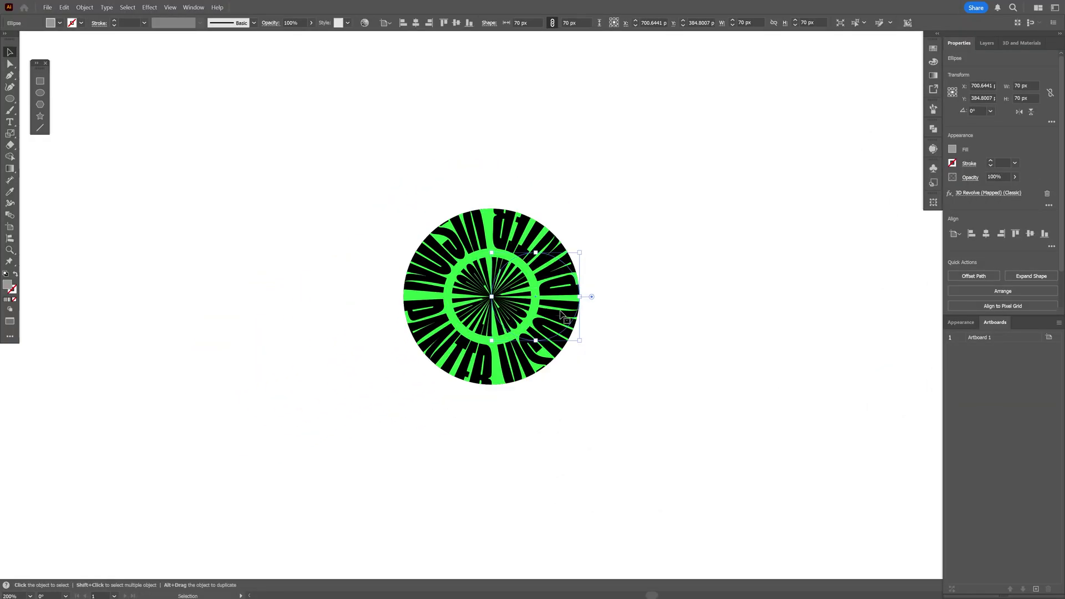
{"action": "key", "text": "a"}
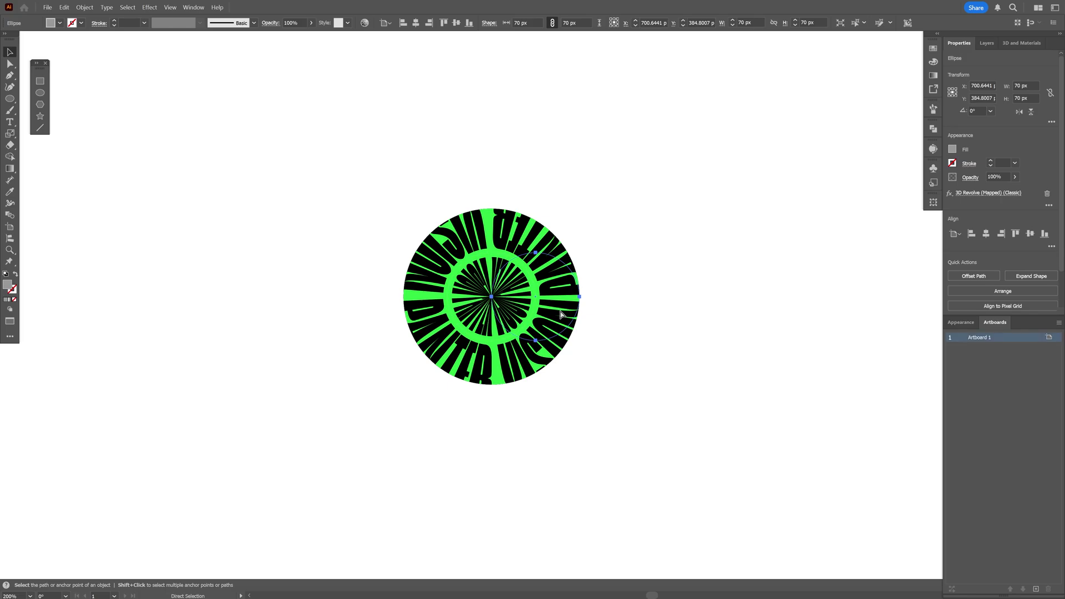
{"action": "key", "text": "v"}
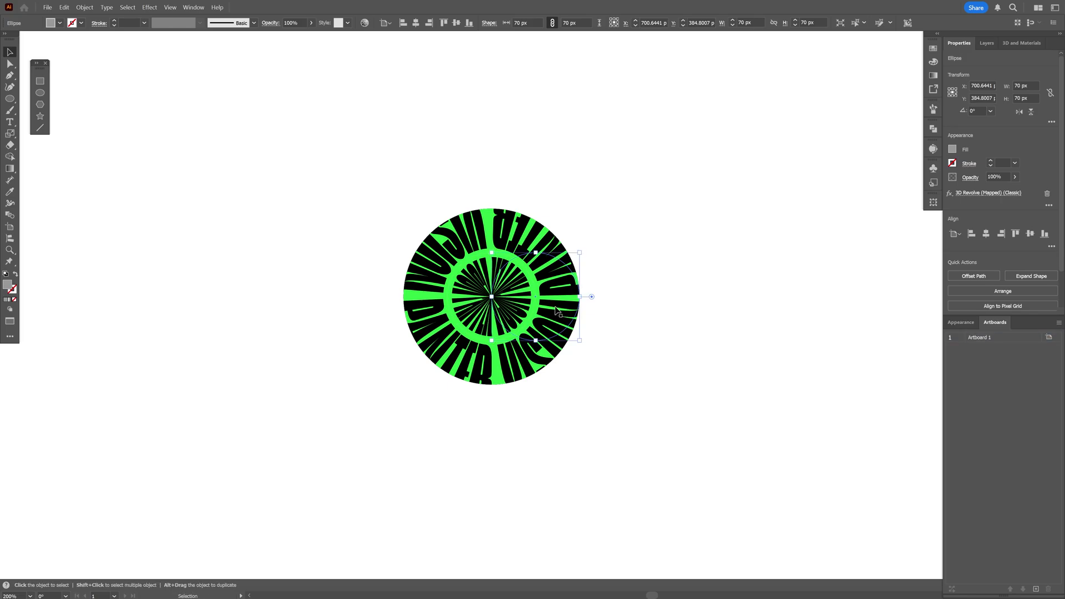
{"action": "left_click", "coordinate": [63, 8]}
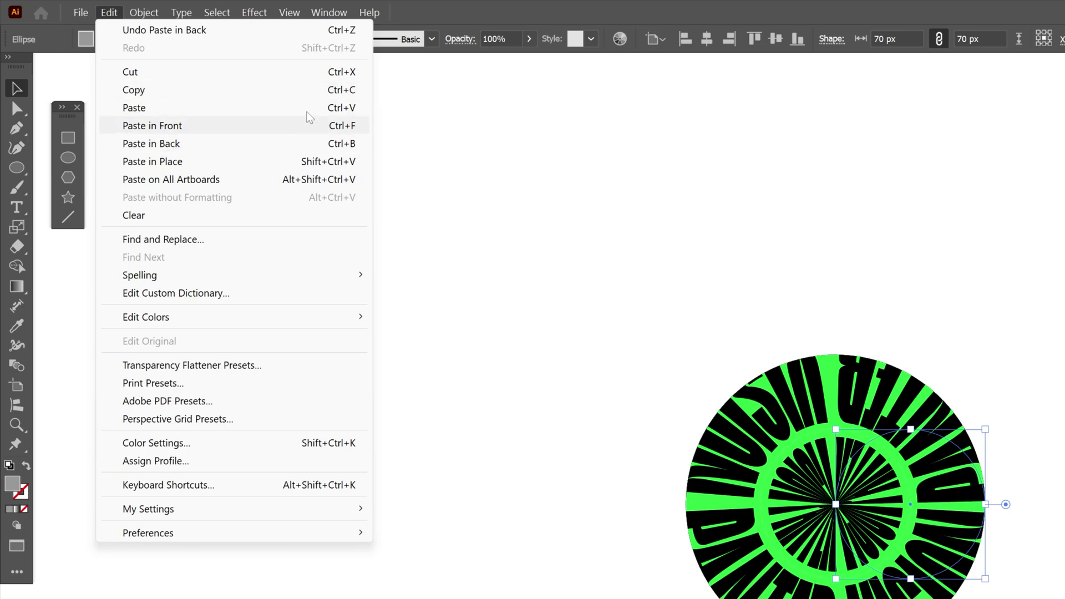
{"action": "left_click", "coordinate": [152, 125]}
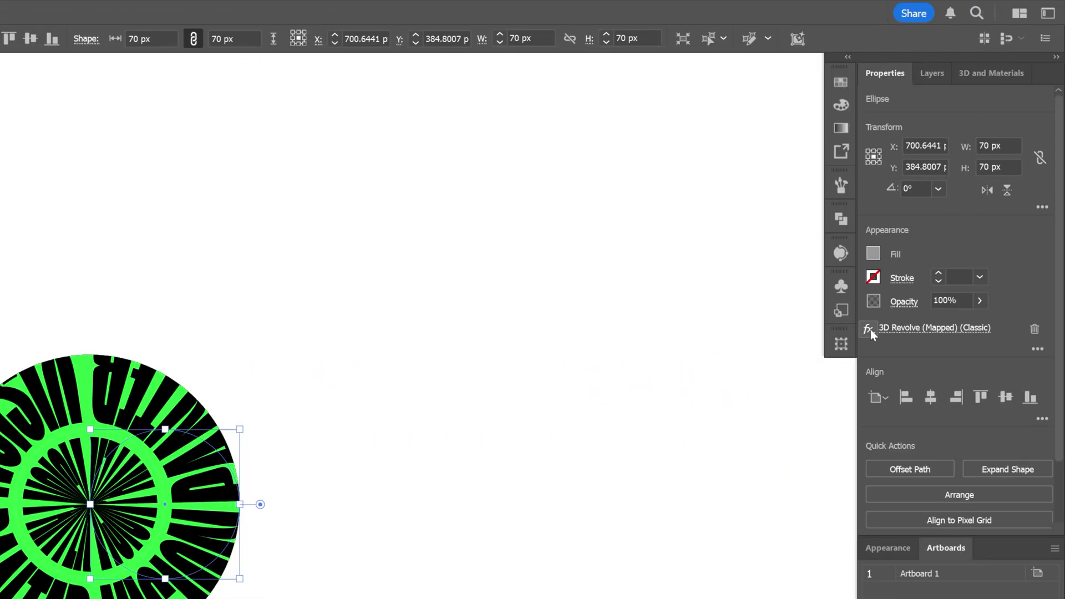
{"action": "left_click", "coordinate": [940, 331]}
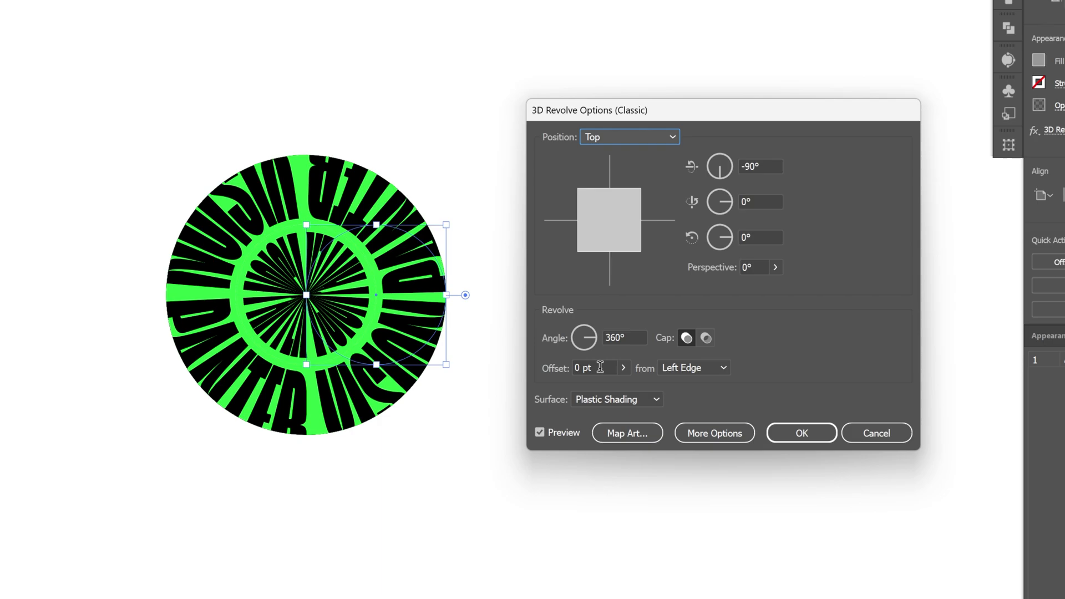
Step: Set the copy's revolve offset to 70 pt
{"action": "left_click", "coordinate": [599, 368]}
{"action": "type", "text": "70"}
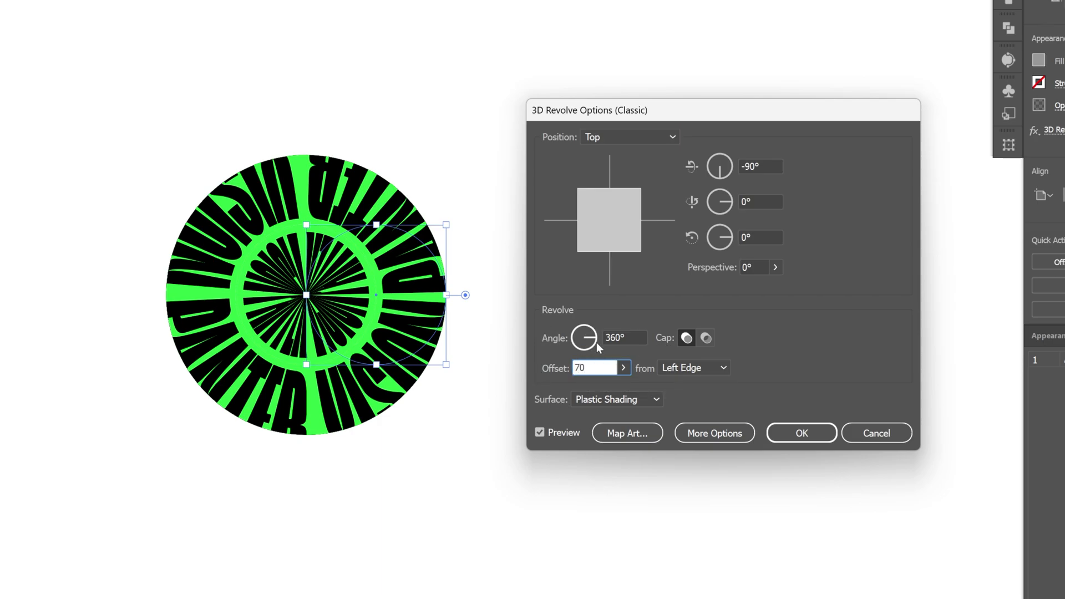
{"action": "left_click", "coordinate": [630, 338]}
{"action": "left_click_drag", "start_coordinate": [649, 110], "coordinate": [687, 121]}
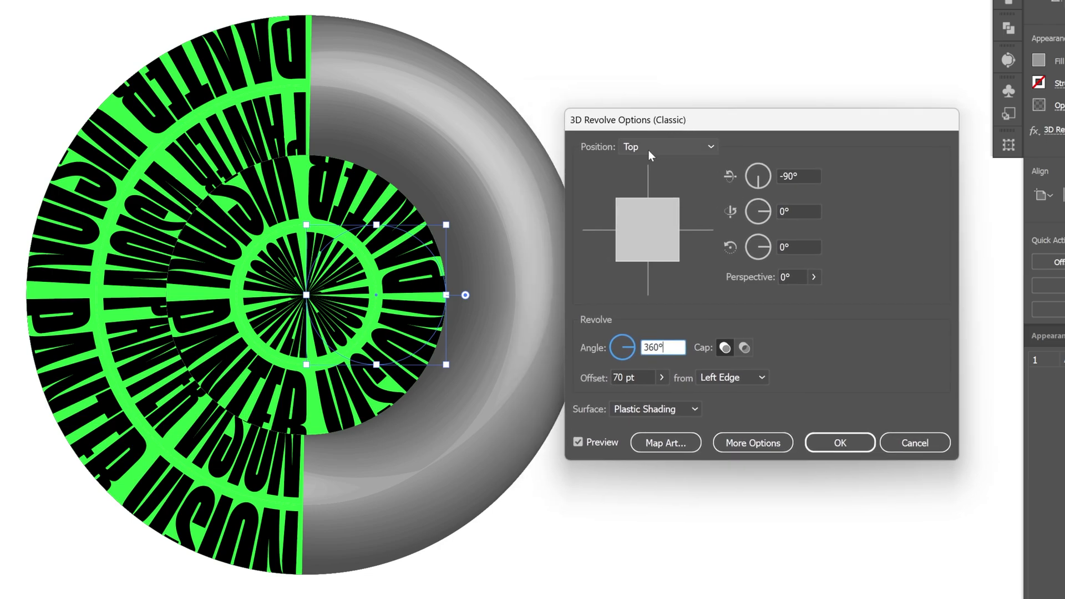
Step: Remap the PANTER VISION symbol with Scale to Fit, stretch it to fill the surface, and apply
{"action": "left_click", "coordinate": [677, 444]}
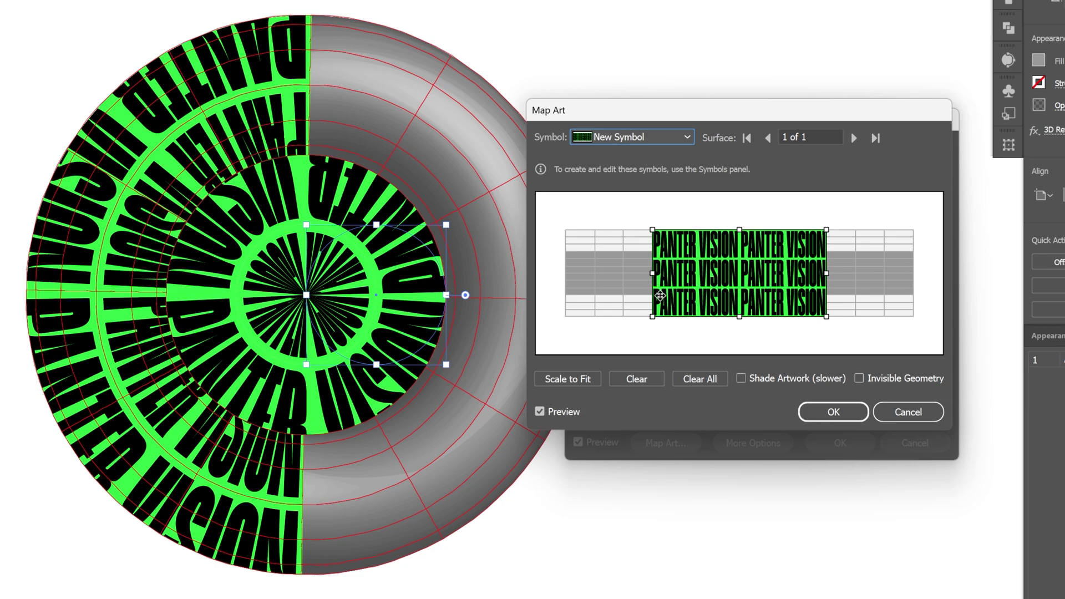
{"action": "left_click", "coordinate": [570, 382]}
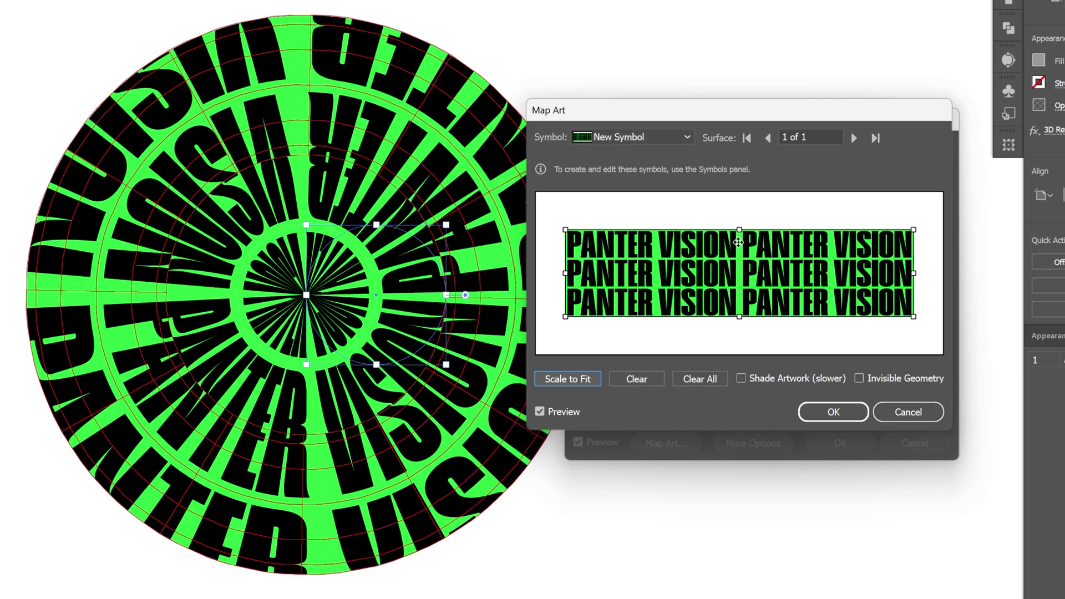
{"action": "left_click_drag", "start_coordinate": [740, 229], "coordinate": [741, 220]}
{"action": "left_click_drag", "start_coordinate": [741, 316], "coordinate": [741, 334]}
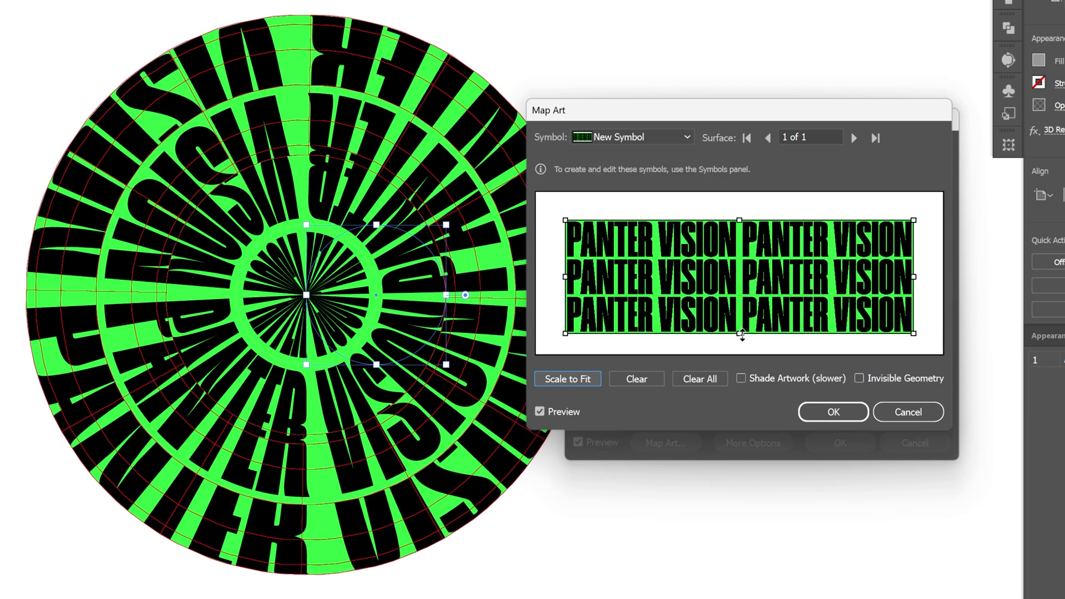
{"action": "mouse_move", "coordinate": [741, 220]}
{"action": "left_mouse_down"}
{"action": "mouse_move", "coordinate": [742, 233]}
{"action": "mouse_move", "coordinate": [742, 213]}
{"action": "left_mouse_up"}
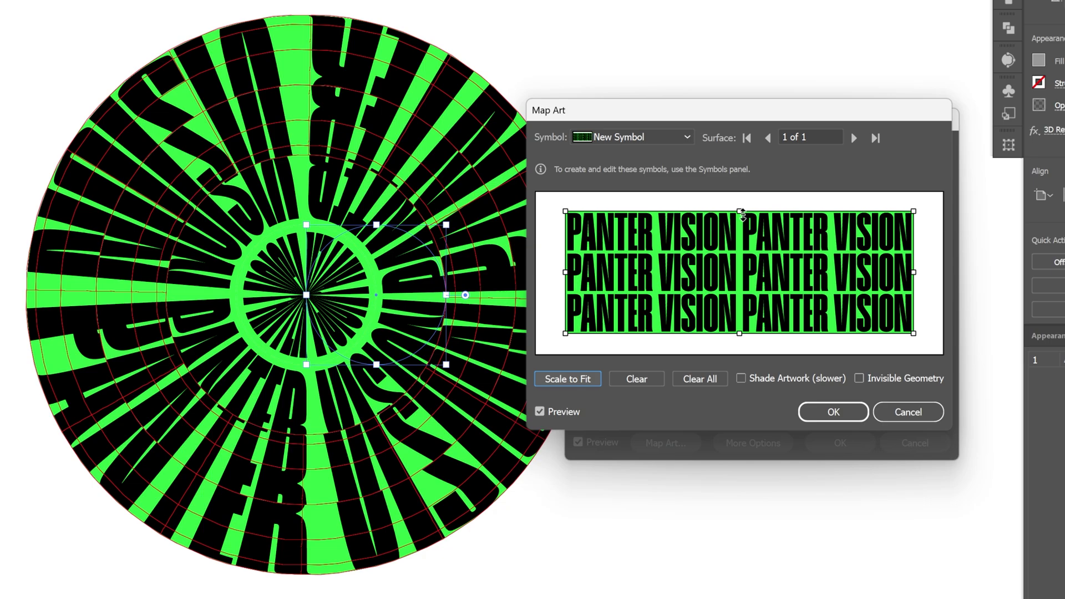
{"action": "mouse_move", "coordinate": [738, 311]}
{"action": "left_mouse_down"}
{"action": "mouse_move", "coordinate": [739, 296]}
{"action": "mouse_move", "coordinate": [742, 327]}
{"action": "left_mouse_up"}
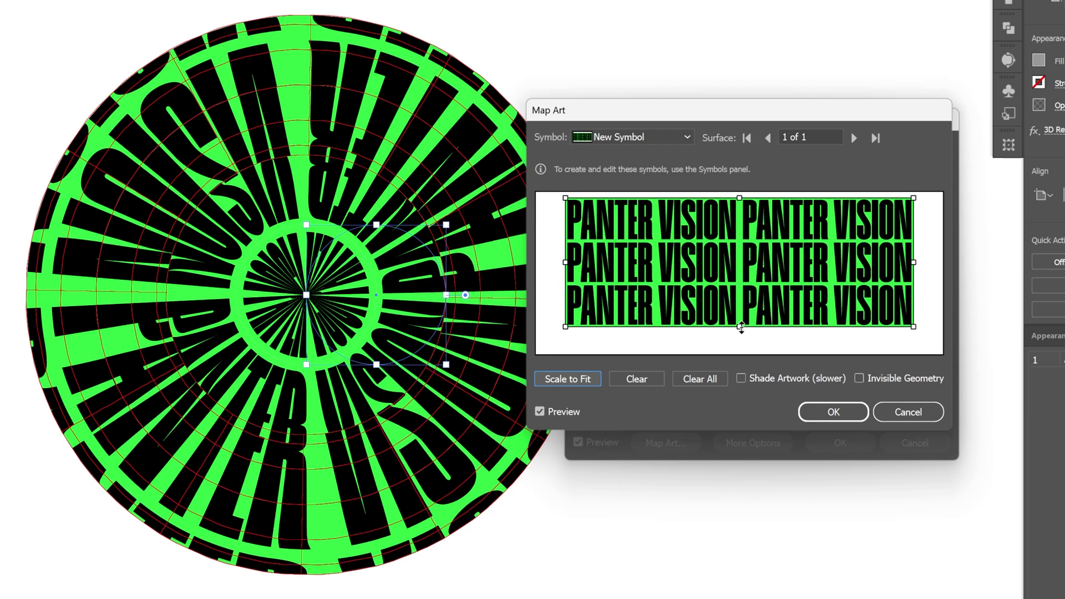
{"action": "left_click", "coordinate": [814, 412]}
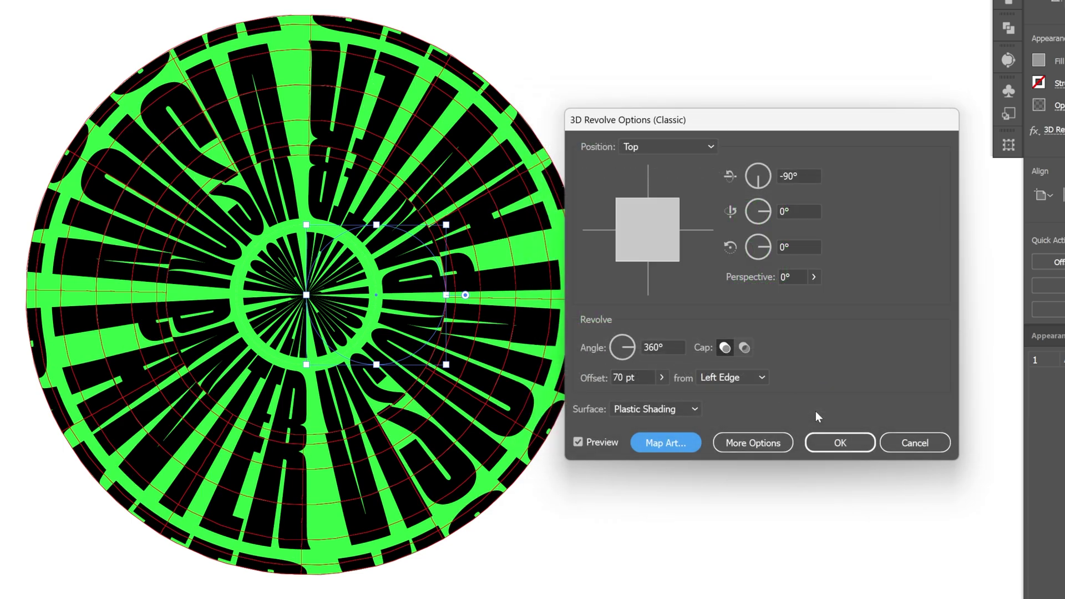
{"action": "left_click", "coordinate": [845, 446]}
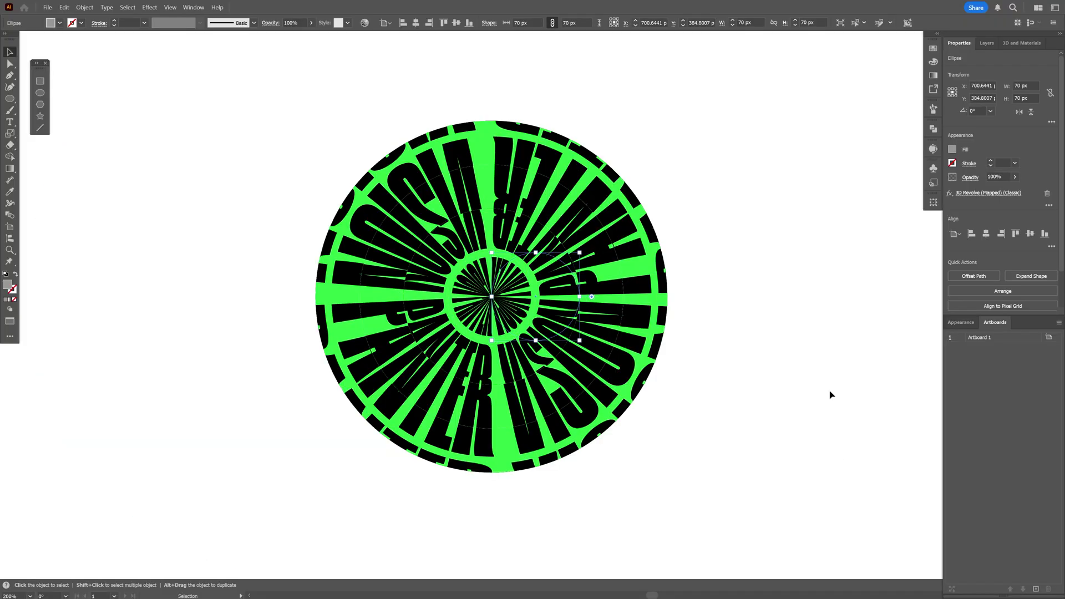
Step: Reopen the inner ring's 3D Revolve settings and set its offset to 140 pt
{"action": "key", "text": "a"}
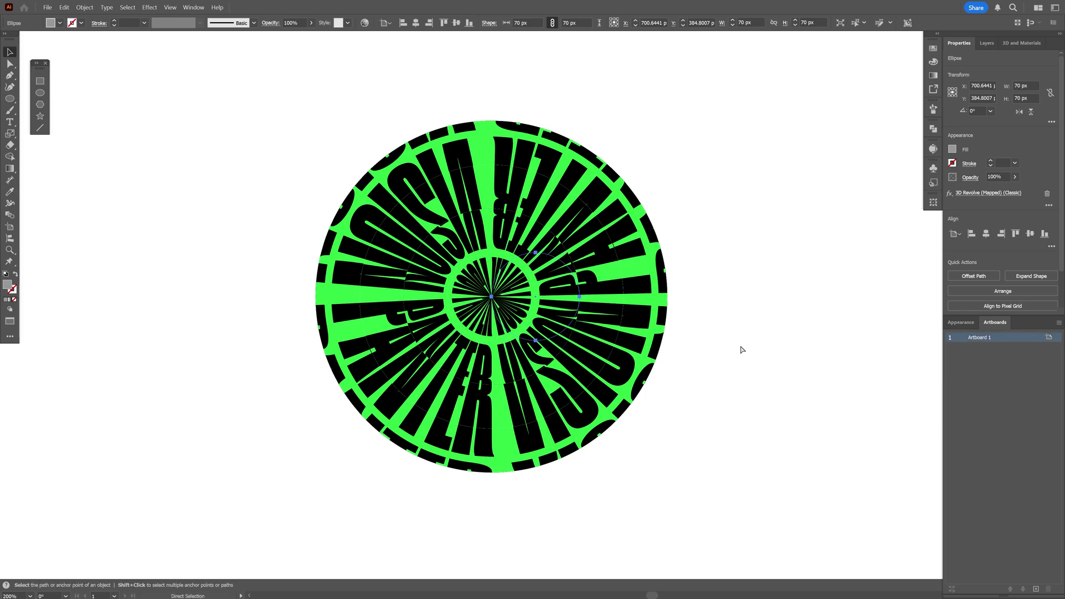
{"action": "key", "text": "v"}
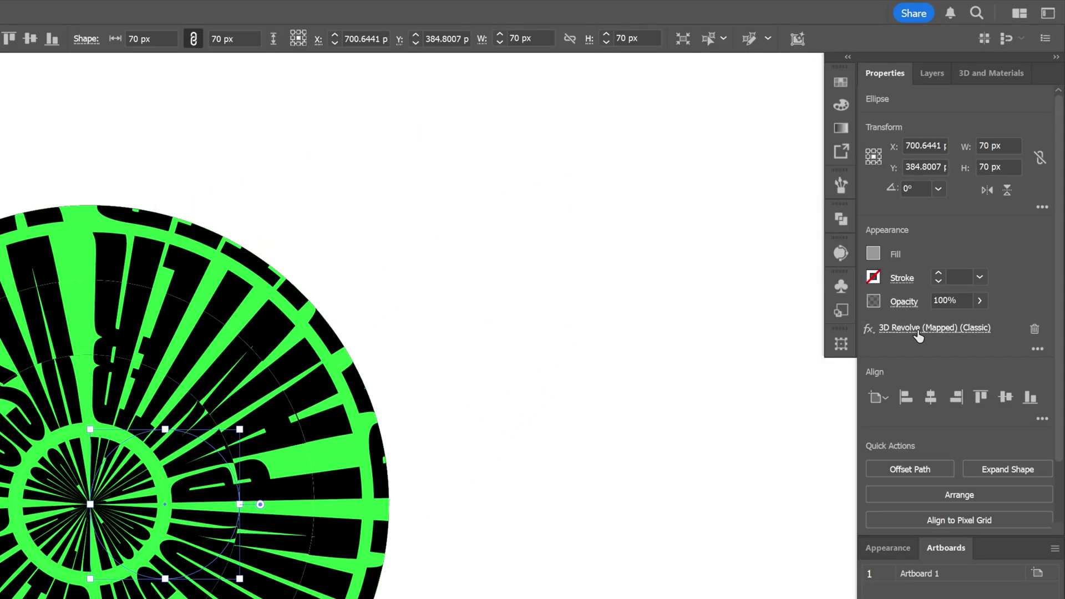
{"action": "left_click", "coordinate": [918, 329]}
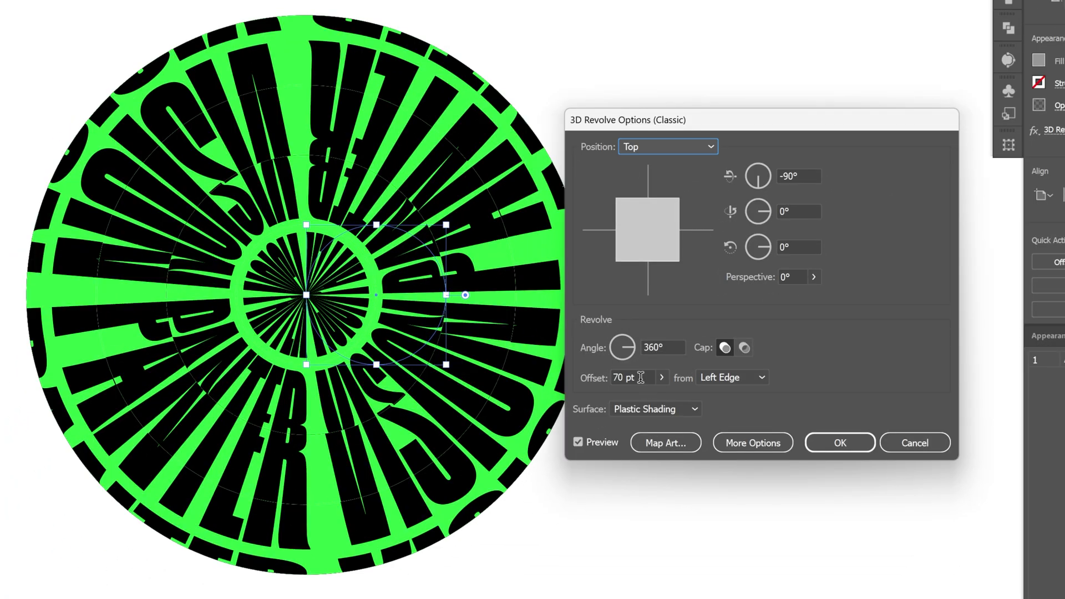
{"action": "left_click", "coordinate": [449, 589]}
{"action": "key", "text": "BackSpace"}
{"action": "key", "text": "BackSpace"}
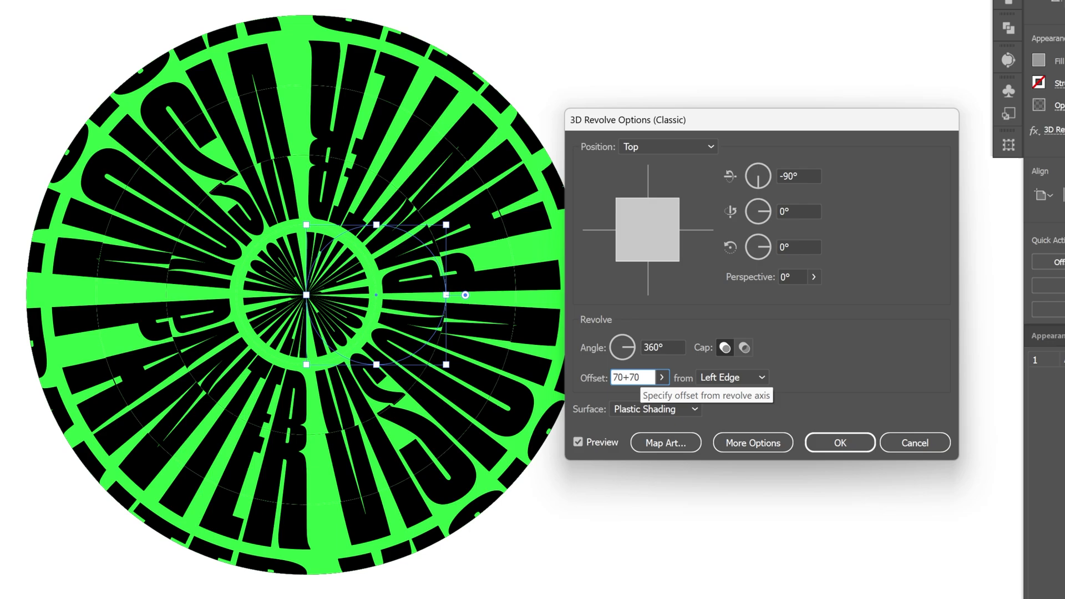
{"action": "left_click", "coordinate": [671, 346]}
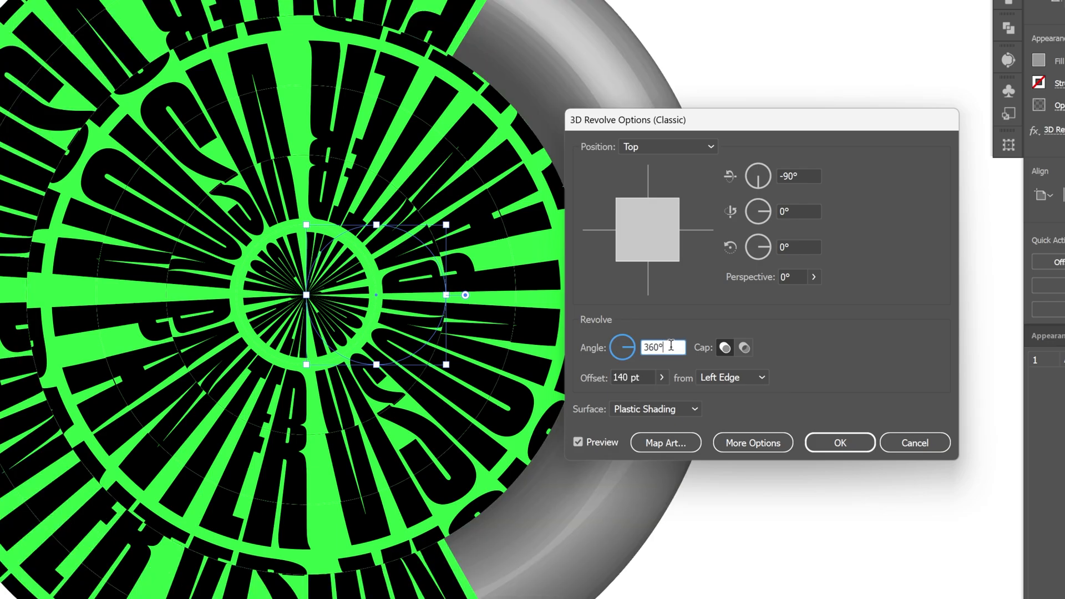
Step: Stretch the PANTER VISION art wider on both sides in Map Art and apply the revolve
{"action": "left_click", "coordinate": [676, 442]}
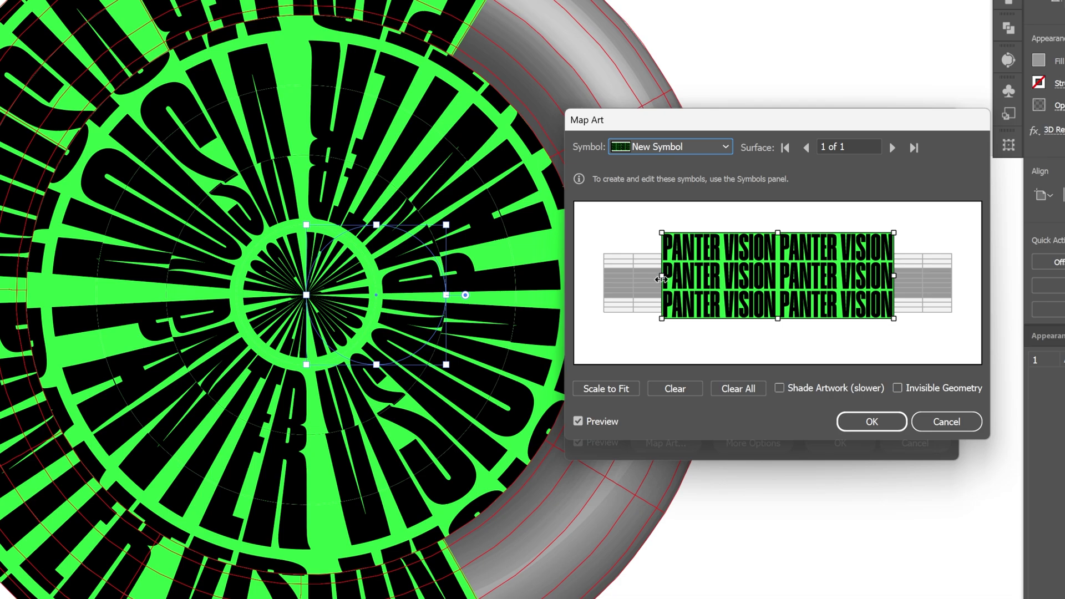
{"action": "left_click_drag", "start_coordinate": [660, 279], "coordinate": [604, 275]}
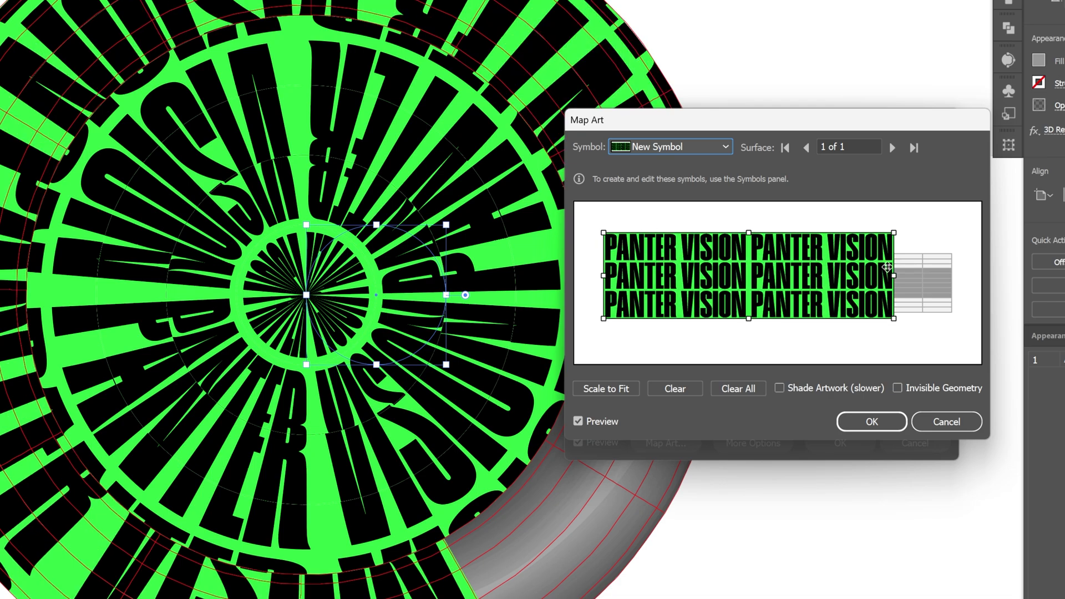
{"action": "left_click_drag", "start_coordinate": [895, 277], "coordinate": [953, 277]}
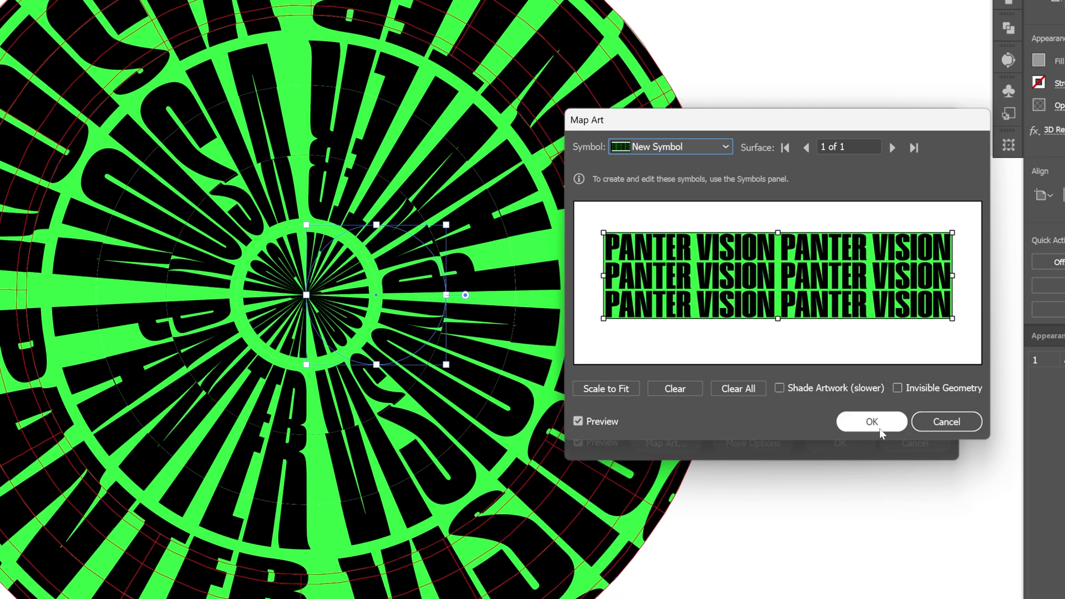
{"action": "left_click", "coordinate": [881, 426]}
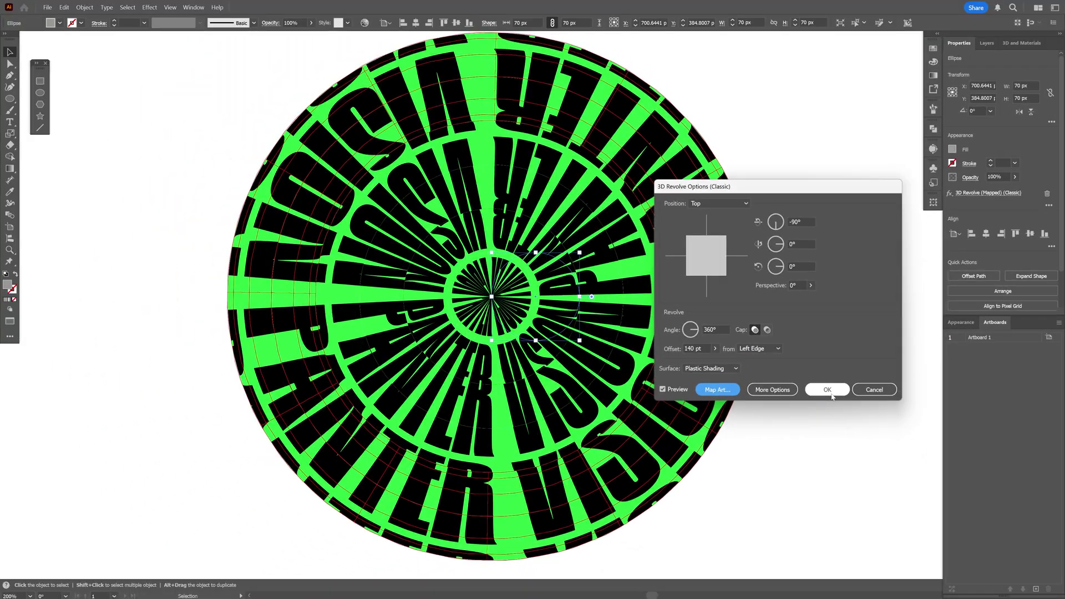
{"action": "left_click", "coordinate": [841, 442]}
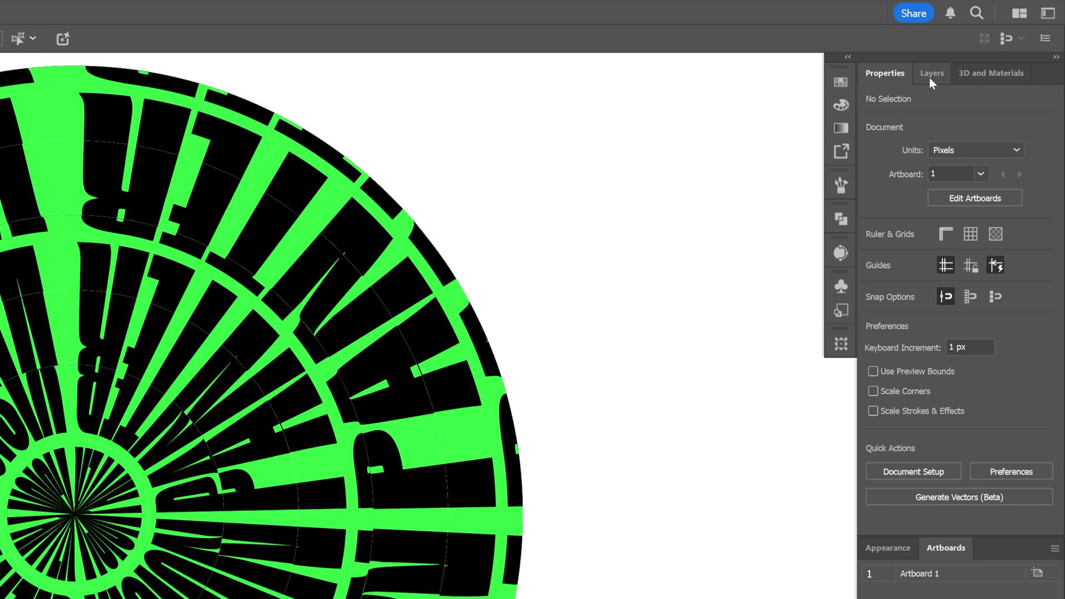
Step: Target the first <Ellipse> in Layer 1 and open its 3D Revolve effect from Properties
{"action": "left_click", "coordinate": [989, 44]}
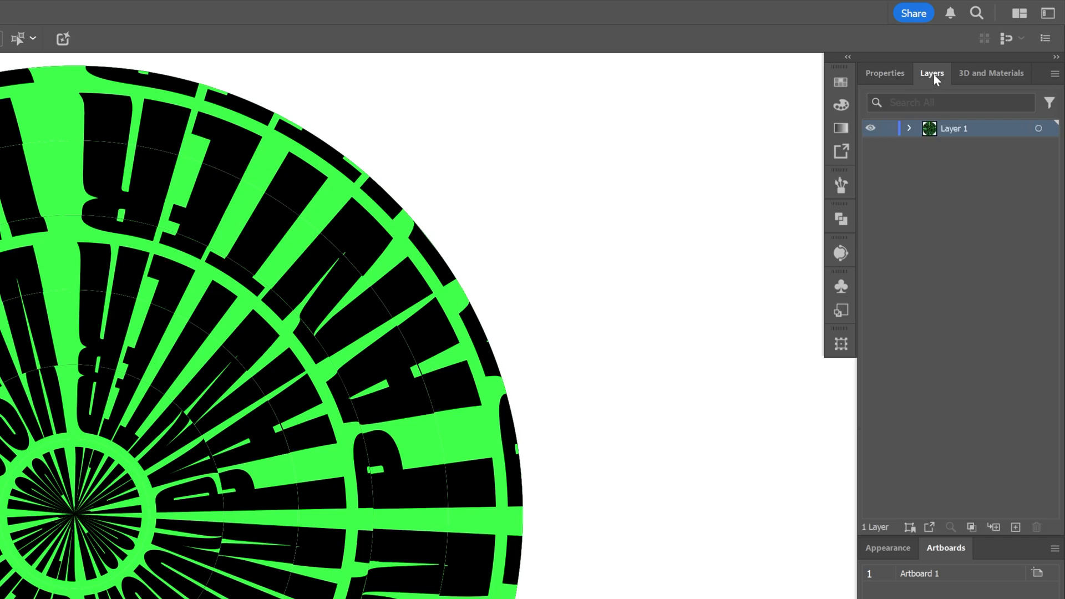
{"action": "left_click", "coordinate": [910, 130]}
{"action": "left_click", "coordinate": [977, 147]}
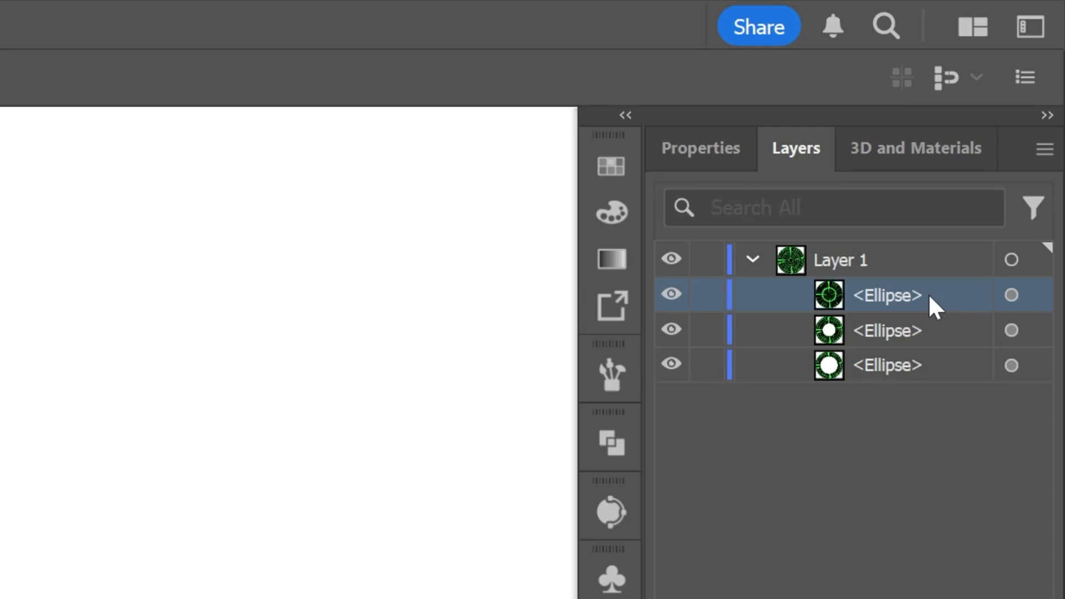
{"action": "left_click", "coordinate": [1032, 300]}
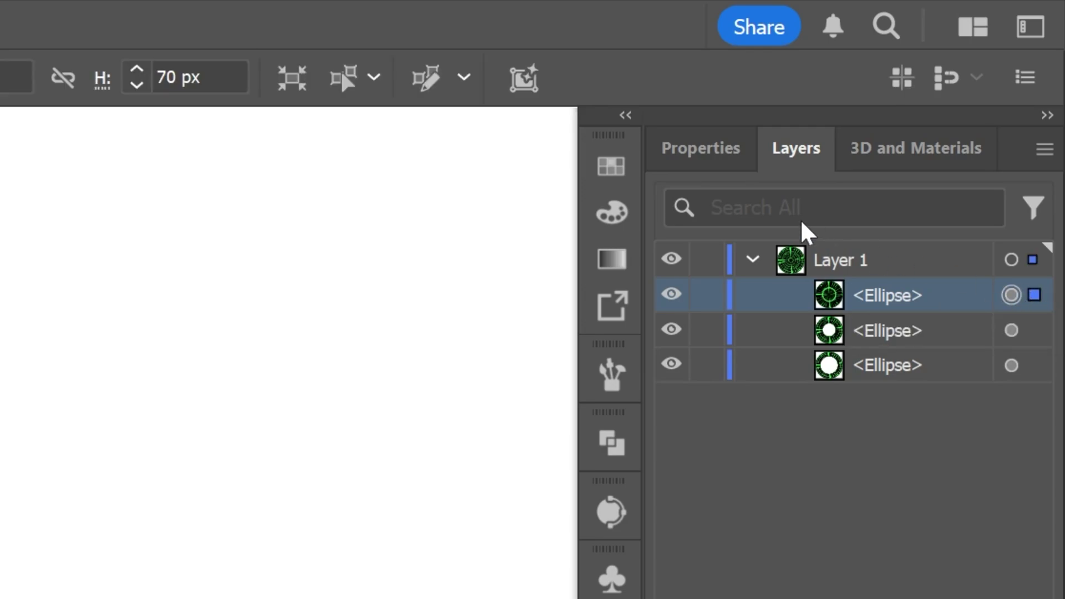
{"action": "left_click", "coordinate": [712, 163]}
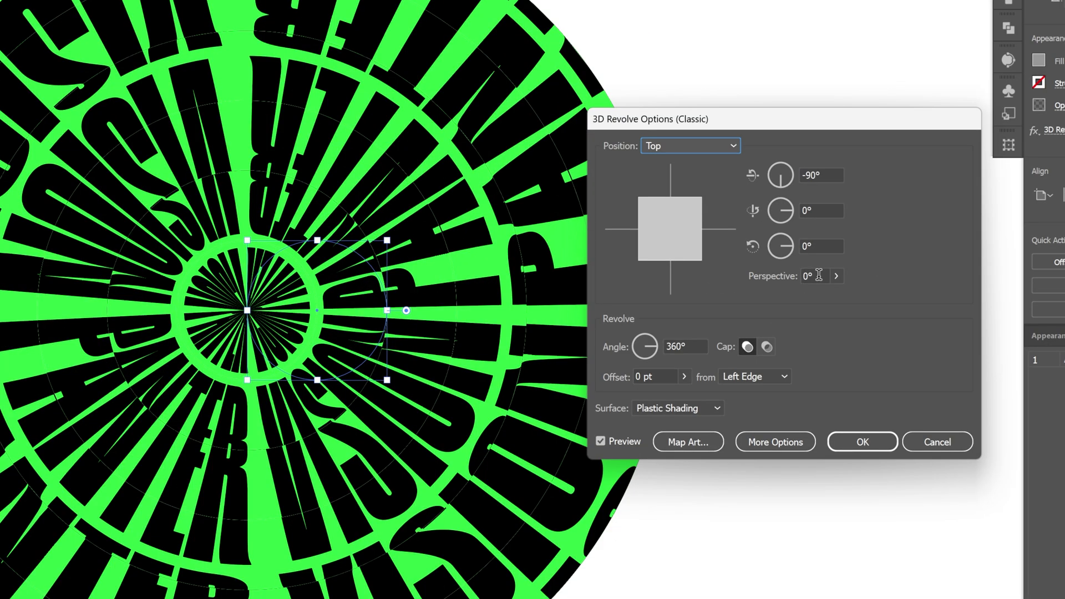
Step: Set perspective to 100° and experiment with Y rotation before returning it to 0°
{"action": "double_click", "coordinate": [821, 276]}
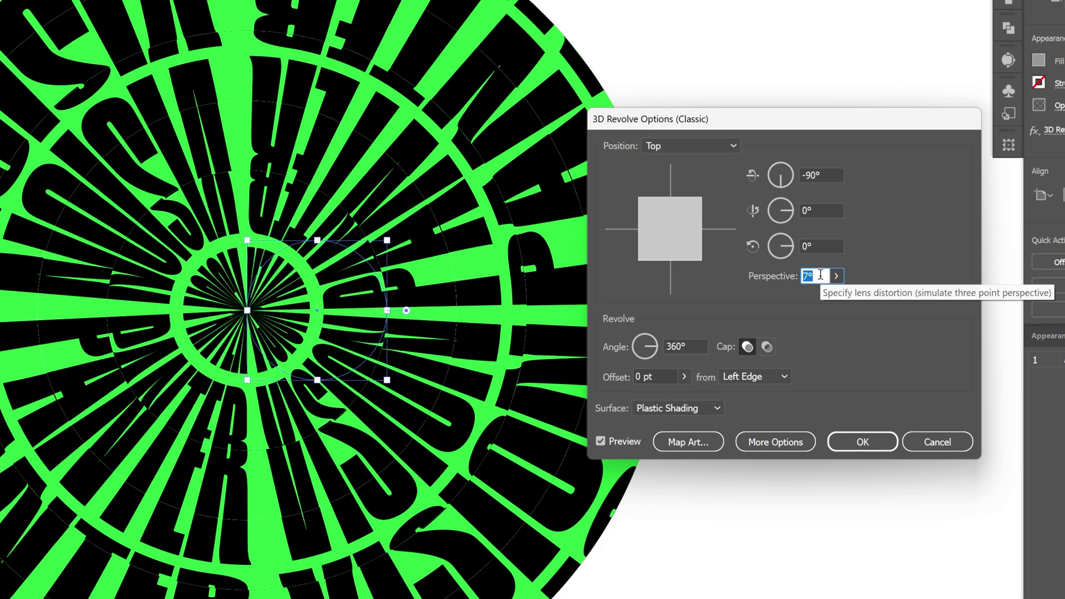
{"action": "type", "text": "27"}
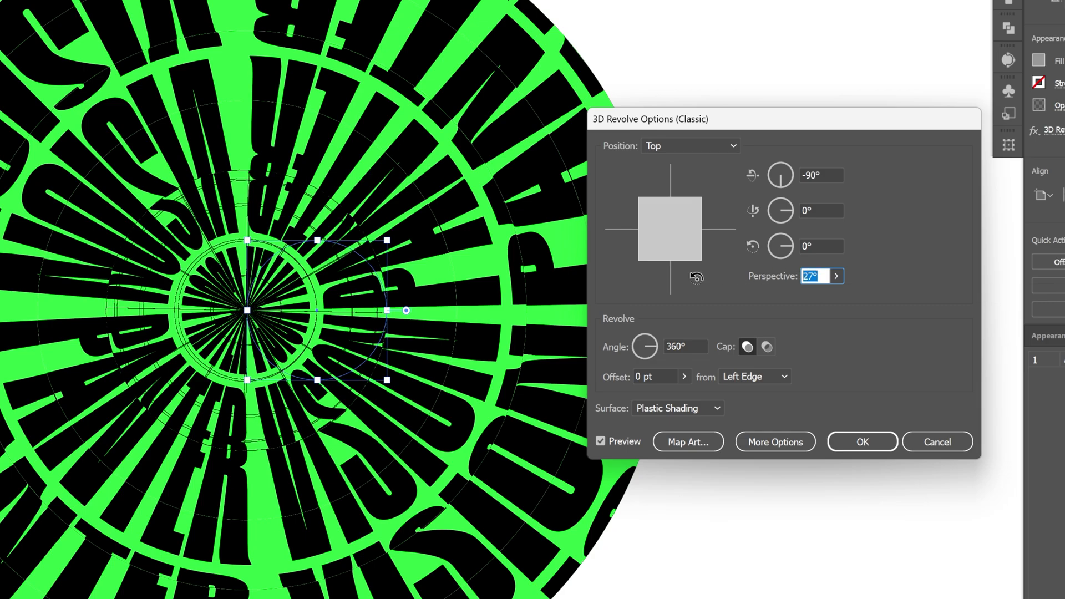
{"action": "type", "text": "100"}
{"action": "left_click", "coordinate": [808, 175]}
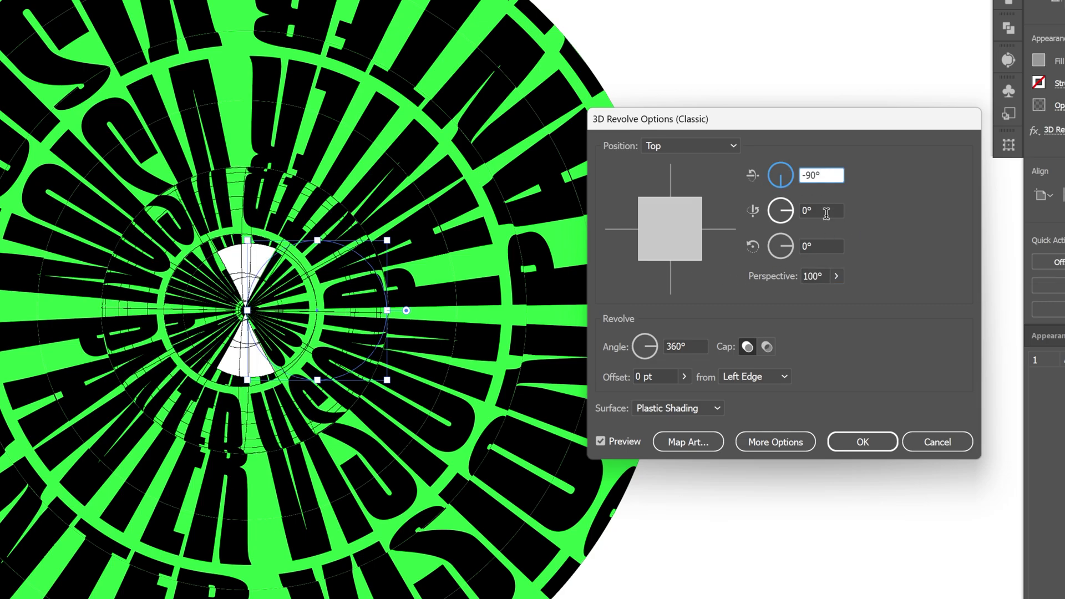
{"action": "left_click", "coordinate": [826, 212]}
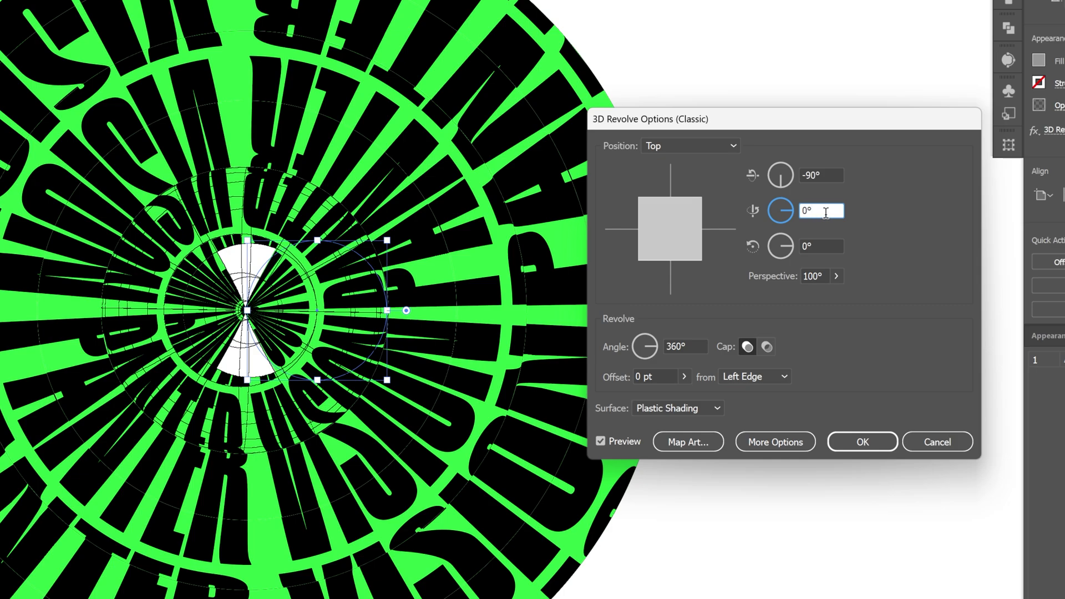
{"action": "key", "text": "Up"}
{"action": "key", "text": "Up"}
{"action": "key", "text": "Up"}
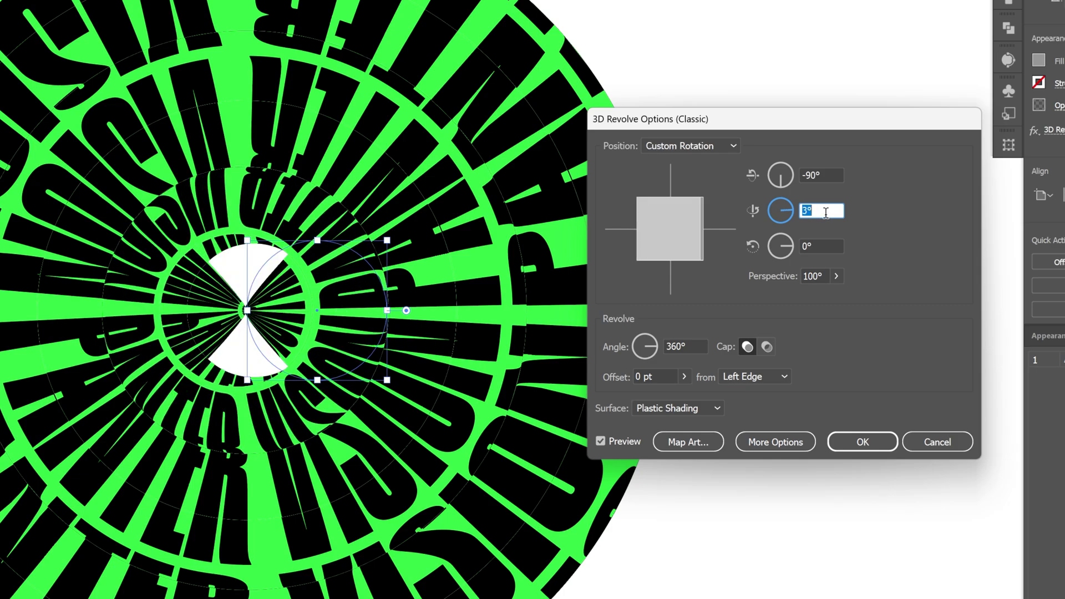
{"action": "key", "text": "Down"}
{"action": "key", "text": "Down"}
{"action": "key", "text": "Down"}
{"action": "key", "text": "Down"}
{"action": "key", "text": "Down"}
{"action": "key", "text": "Down"}
{"action": "key", "text": "Down"}
{"action": "key", "text": "Down"}
{"action": "key", "text": "Down"}
{"action": "key", "text": "Down"}
{"action": "key", "text": "Down"}
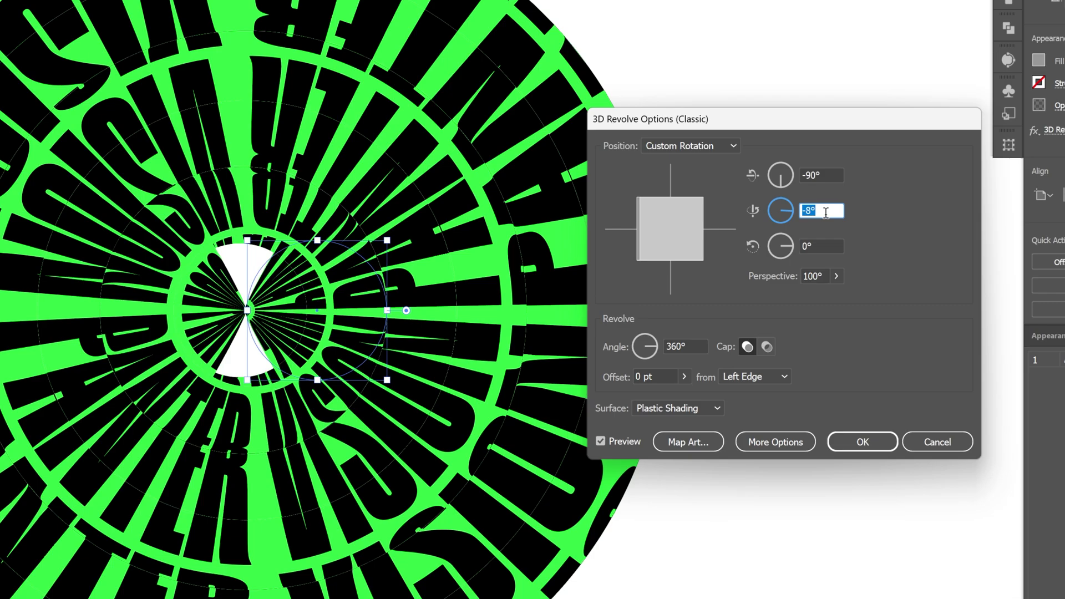
{"action": "key", "text": "Down"}
{"action": "key", "text": "Down"}
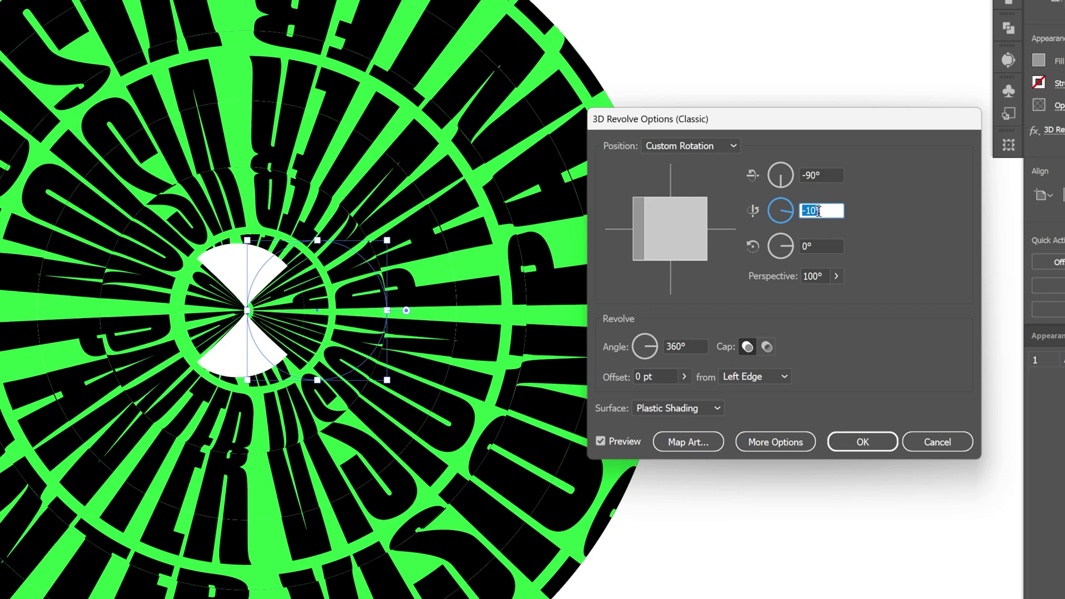
{"action": "key", "text": "Down"}
{"action": "key", "text": "Down"}
{"action": "key", "text": "Down"}
{"action": "key", "text": "Down"}
{"action": "key", "text": "Down"}
{"action": "key", "text": "Down"}
{"action": "key", "text": "Down"}
{"action": "key", "text": "Down"}
{"action": "key", "text": "Down"}
{"action": "key", "text": "Down"}
{"action": "key", "text": "Down"}
{"action": "key", "text": "Down"}
{"action": "key", "text": "Down"}
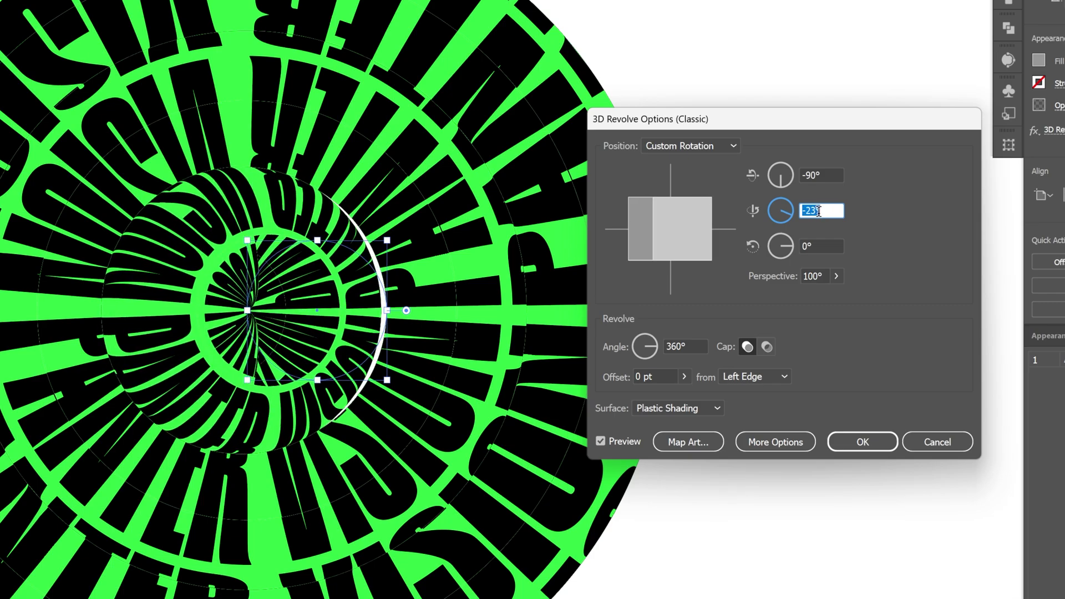
{"action": "type", "text": "0"}
Step: Tilt the ring's X rotation to -60°, set perspective to 130°, and apply
{"action": "left_click", "coordinate": [827, 176]}
{"action": "key", "text": "Up"}
{"action": "key", "text": "Up"}
{"action": "key", "text": "Up"}
{"action": "key", "text": "Up"}
{"action": "key", "text": "Up"}
{"action": "key", "text": "Up"}
{"action": "key", "text": "Up"}
{"action": "key", "text": "Up"}
{"action": "key", "text": "Up"}
{"action": "key", "text": "Up"}
{"action": "key", "text": "Up"}
{"action": "key", "text": "Up"}
{"action": "key", "text": "Up"}
{"action": "key", "text": "Up"}
{"action": "key", "text": "Up"}
{"action": "key", "text": "Up"}
{"action": "key", "text": "Up"}
{"action": "key", "text": "Up"}
{"action": "key", "text": "Up"}
{"action": "key", "text": "Up"}
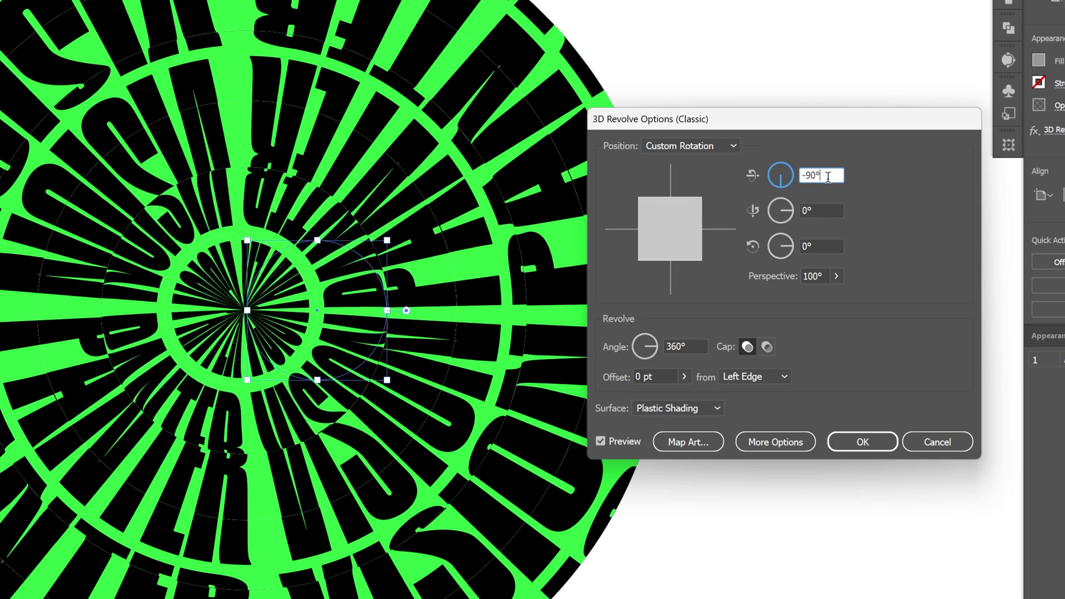
{"action": "key", "text": "Up"}
{"action": "key", "text": "Up"}
{"action": "key", "text": "Up"}
{"action": "key", "text": "Up"}
{"action": "key", "text": "Up"}
{"action": "key", "text": "Up"}
{"action": "key", "text": "Up"}
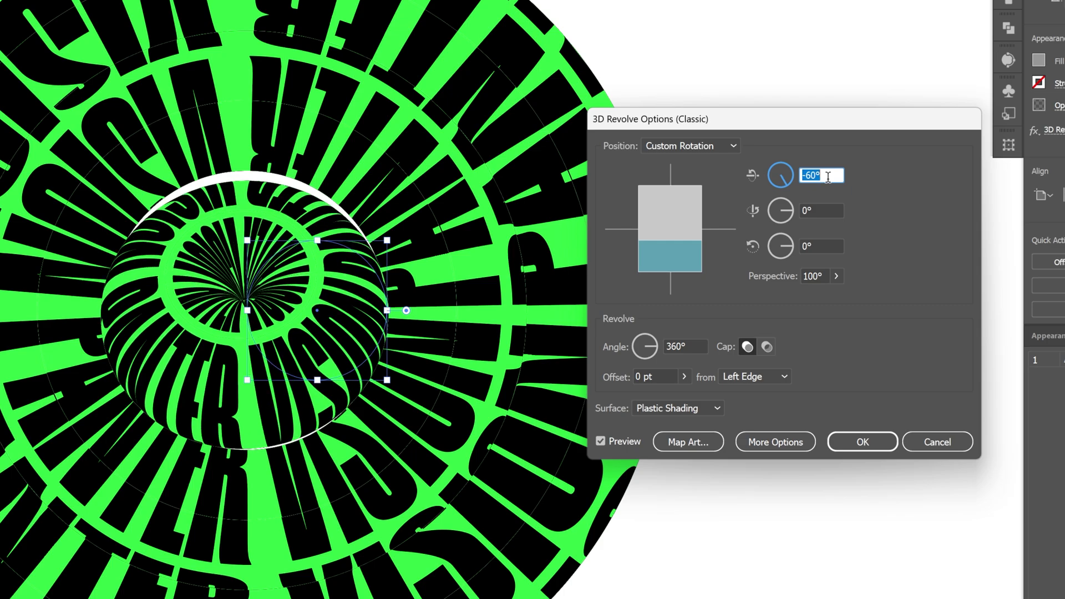
{"action": "left_click", "coordinate": [822, 276]}
{"action": "key", "text": "Up"}
{"action": "key", "text": "Up"}
{"action": "key", "text": "Up"}
{"action": "key", "text": "Up"}
{"action": "key", "text": "Up"}
{"action": "key", "text": "Up"}
{"action": "key", "text": "Up"}
{"action": "key", "text": "Up"}
{"action": "key", "text": "Up"}
{"action": "key", "text": "Up"}
{"action": "key", "text": "Up"}
{"action": "key", "text": "Up"}
{"action": "key", "text": "Up"}
{"action": "key", "text": "Up"}
{"action": "key", "text": "Up"}
{"action": "key", "text": "Up"}
{"action": "key", "text": "Up"}
{"action": "key", "text": "Up"}
{"action": "key", "text": "Up"}
{"action": "key", "text": "Up"}
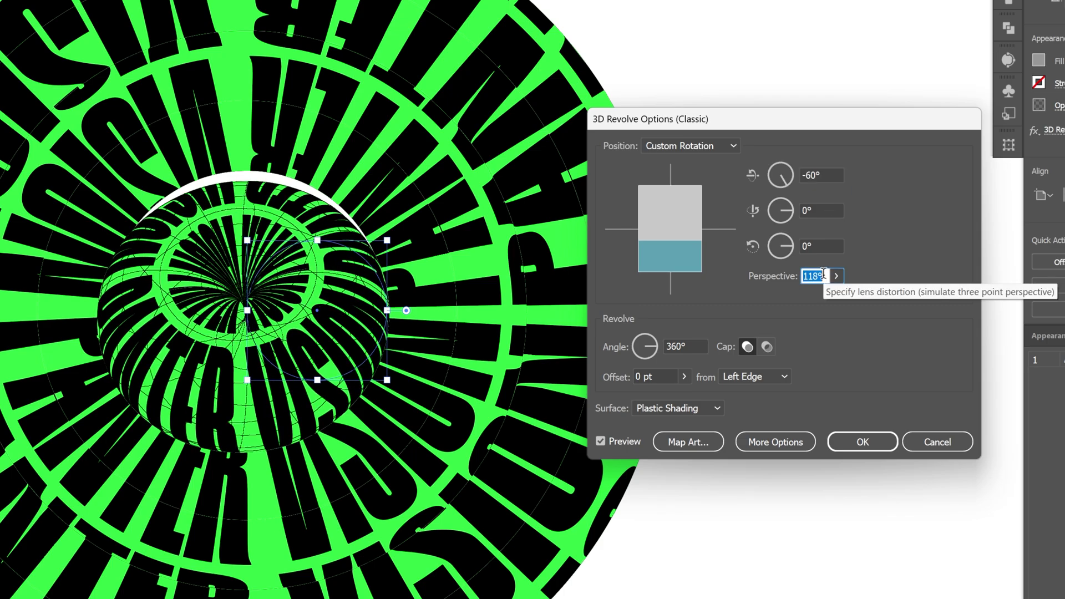
{"action": "key", "text": "Down"}
{"action": "key", "text": "Down"}
{"action": "key", "text": "Down"}
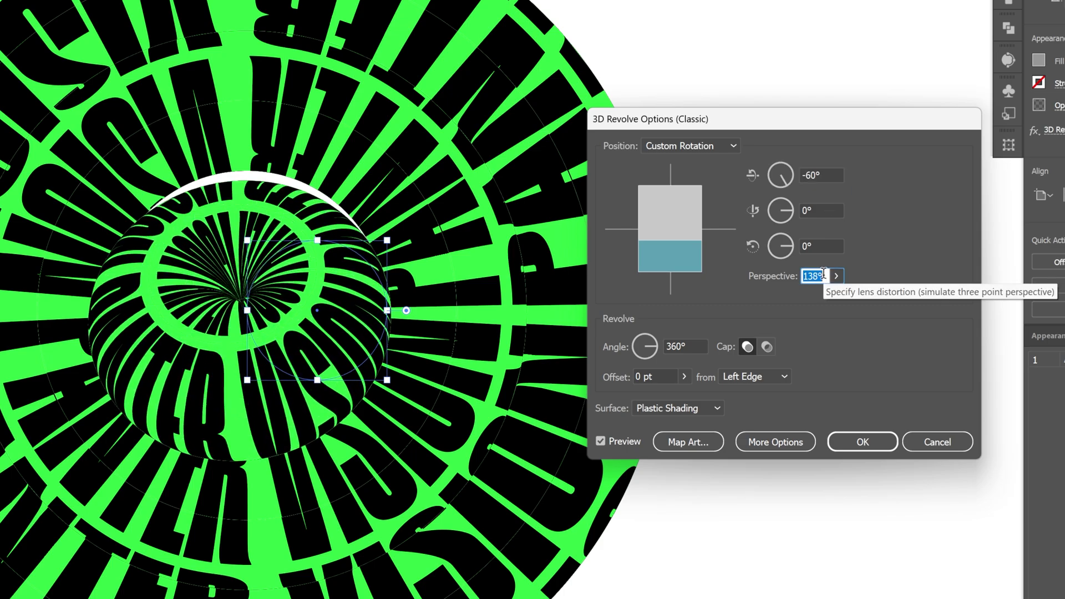
{"action": "left_click", "coordinate": [864, 441]}
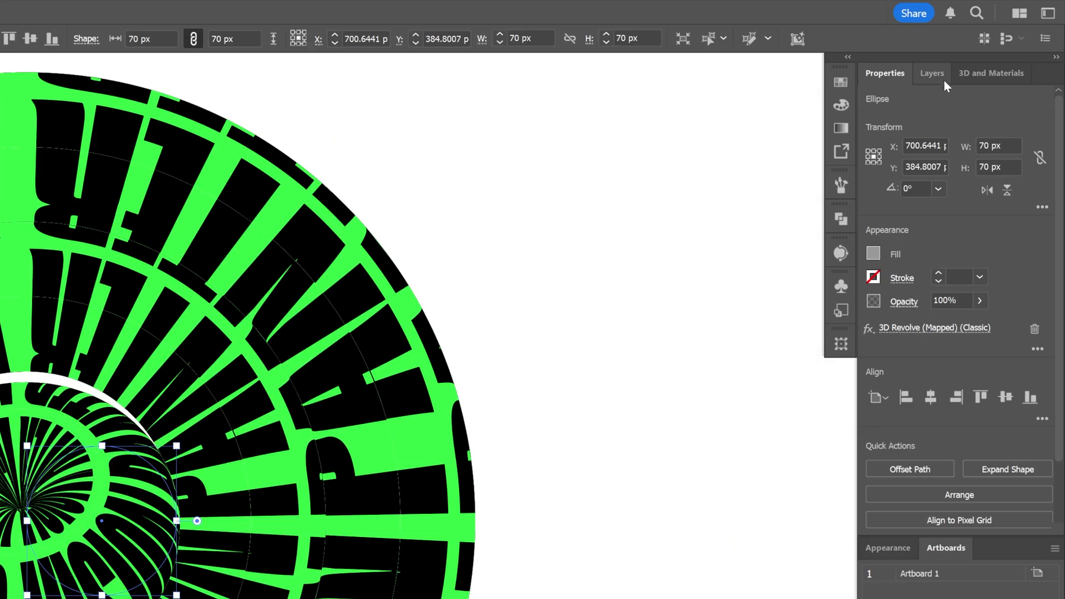
Step: Select the second <Ellipse> in Layers and open its 3D Revolve settings
{"action": "left_click", "coordinate": [933, 74]}
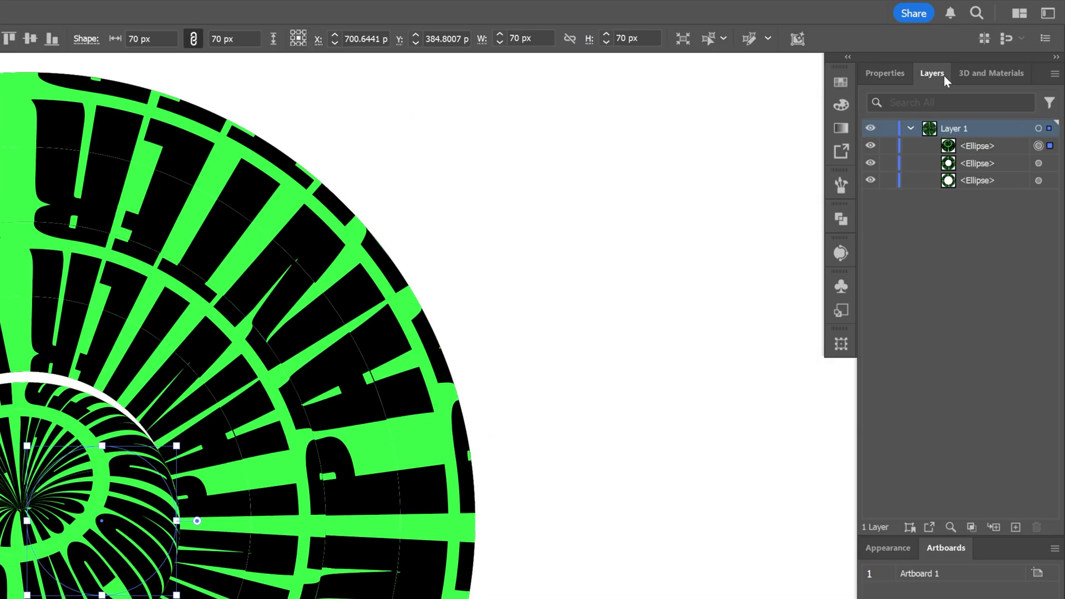
{"action": "left_click", "coordinate": [1050, 163]}
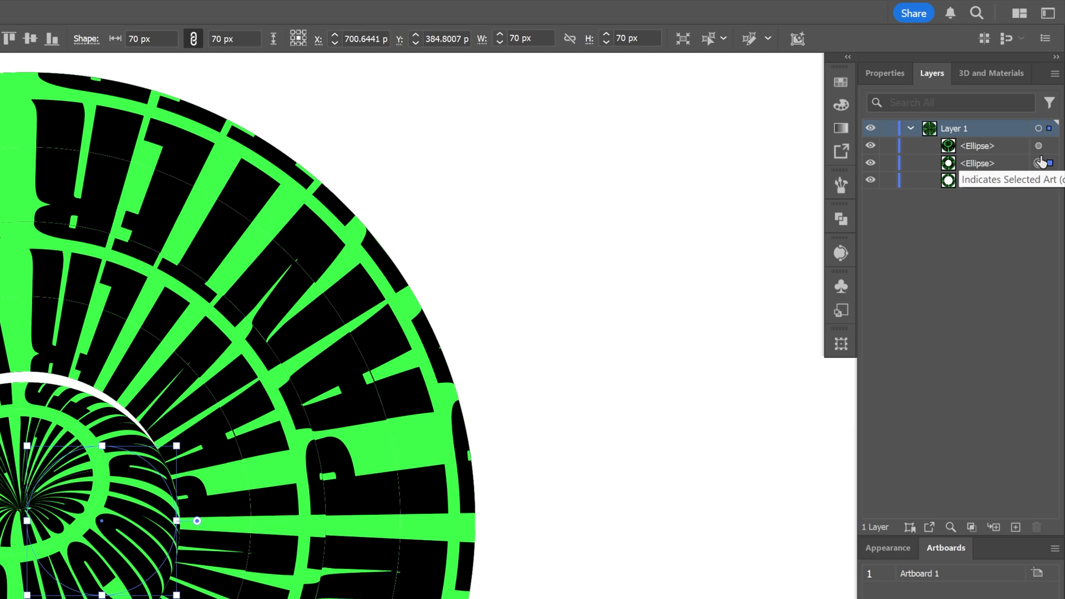
{"action": "left_click", "coordinate": [884, 75]}
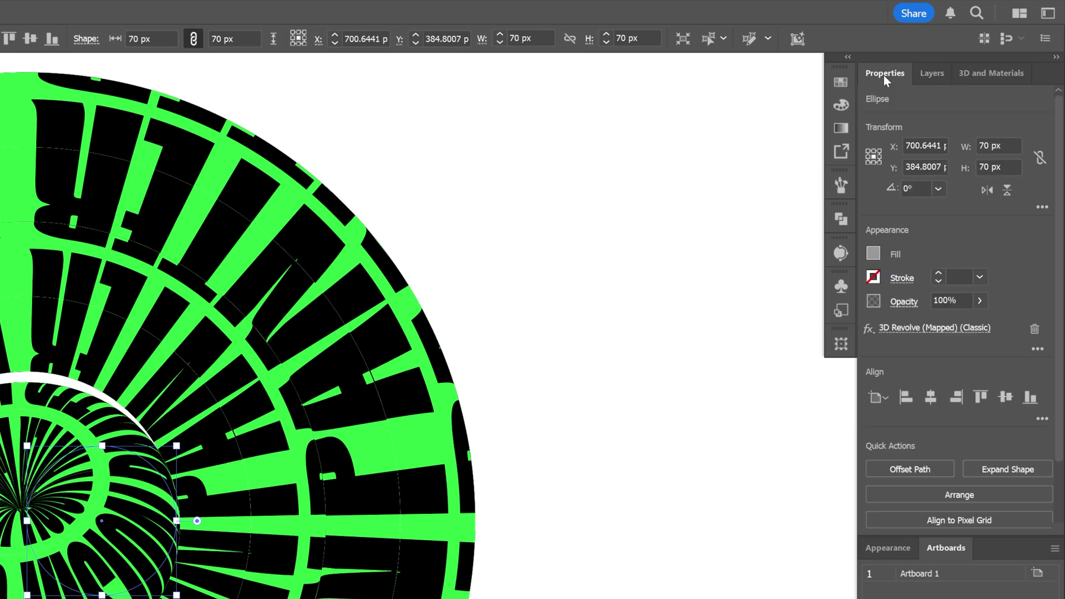
{"action": "left_click", "coordinate": [917, 327]}
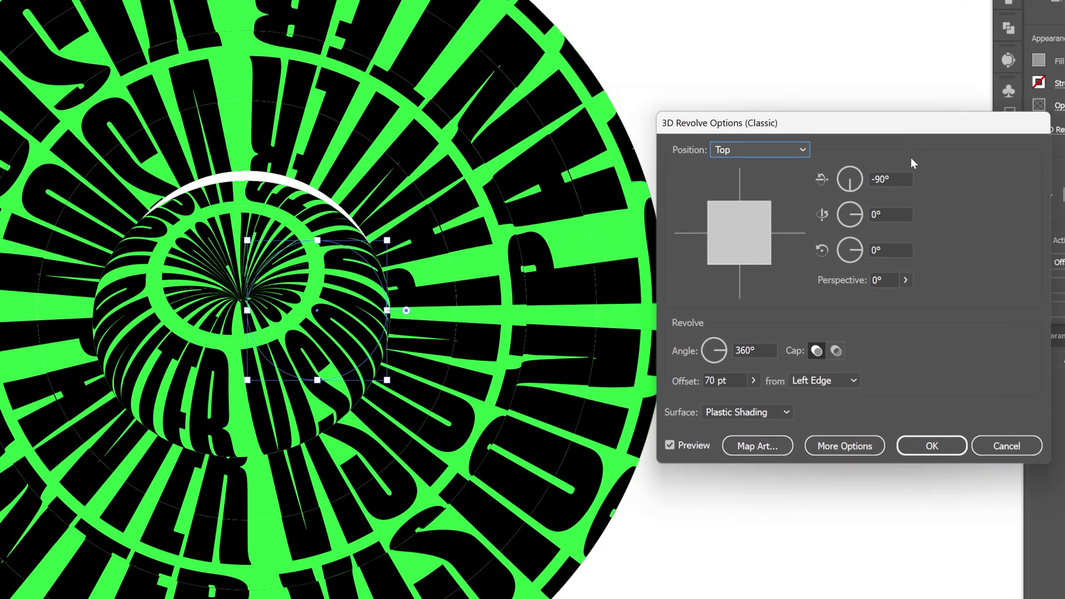
Step: Give the second ring 130° perspective and a -65° X tilt, and apply
{"action": "left_click", "coordinate": [886, 280]}
{"action": "type", "text": "13"}
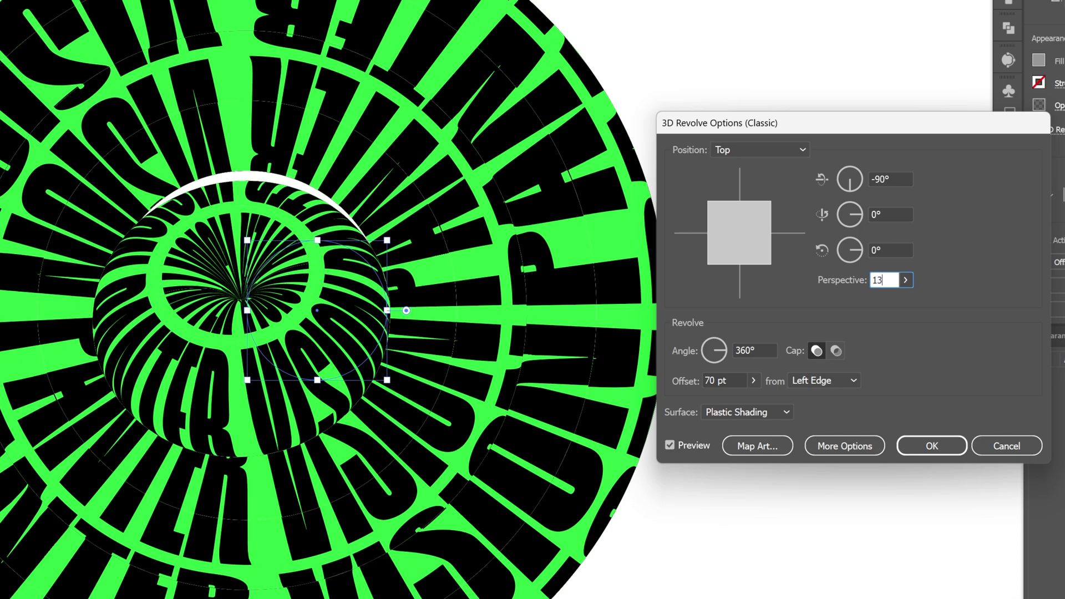
{"action": "type", "text": "0"}
{"action": "left_click", "coordinate": [880, 178]}
{"action": "scroll", "coordinate": [880, 177], "scroll_direction": "up", "scroll_amount": 5}
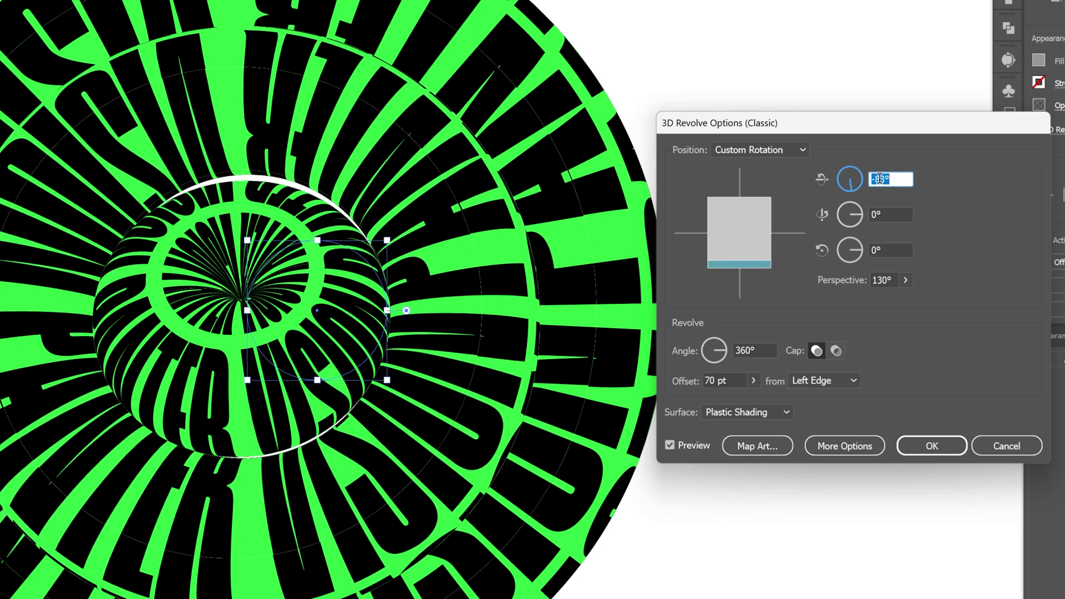
{"action": "scroll", "coordinate": [885, 180], "scroll_direction": "up", "scroll_amount": 7}
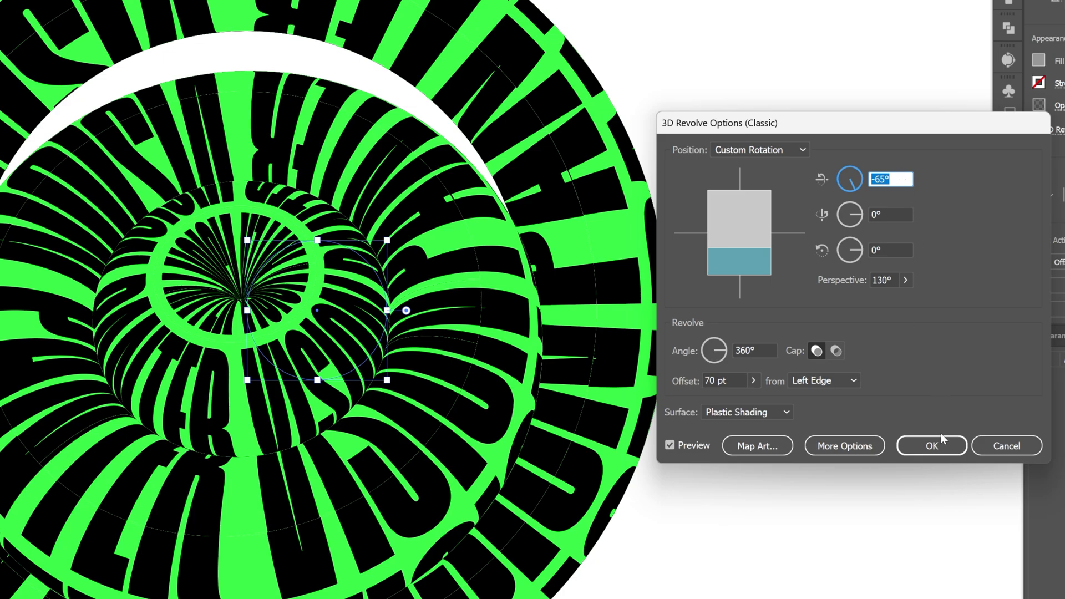
{"action": "left_click", "coordinate": [934, 447]}
{"action": "left_click", "coordinate": [930, 76]}
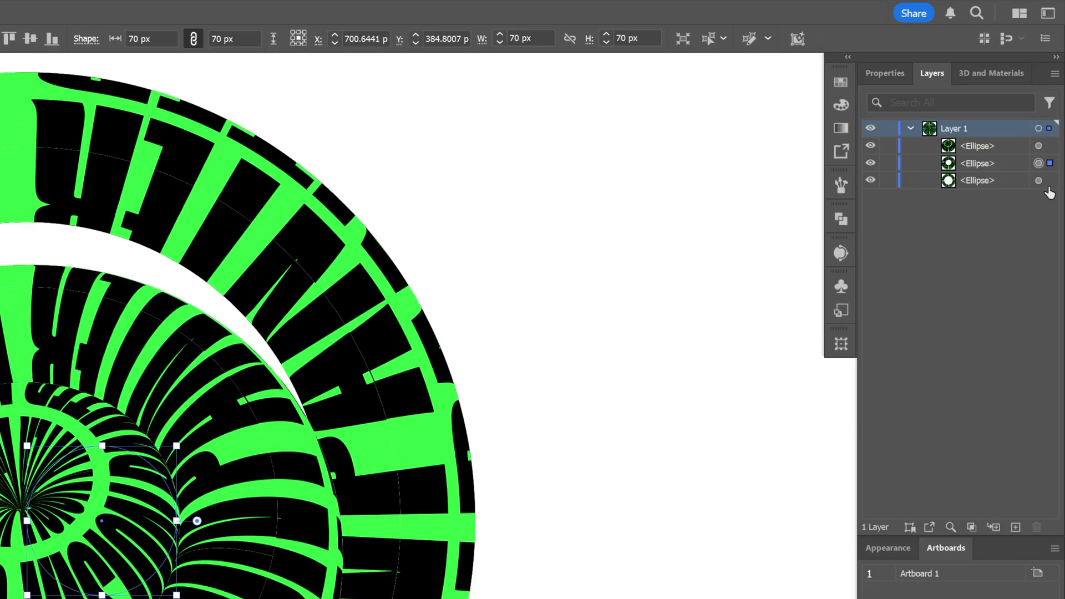
Step: Open the outer ring's 3D Revolve settings and set 130° perspective with the X tilt toward -65°
{"action": "left_click", "coordinate": [892, 71]}
{"action": "left_click", "coordinate": [933, 329]}
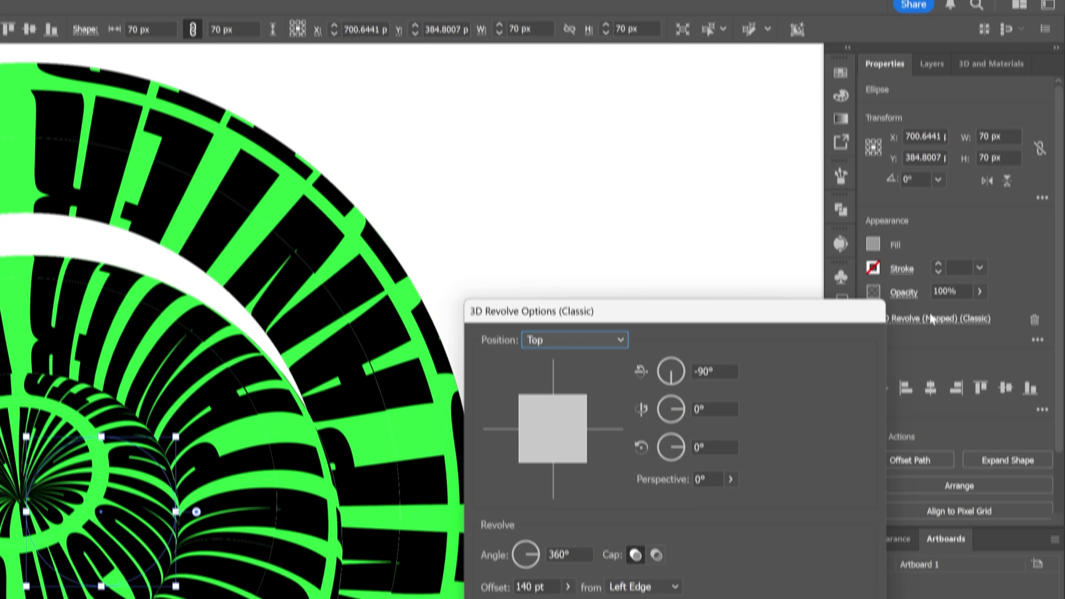
{"action": "left_click", "coordinate": [706, 479]}
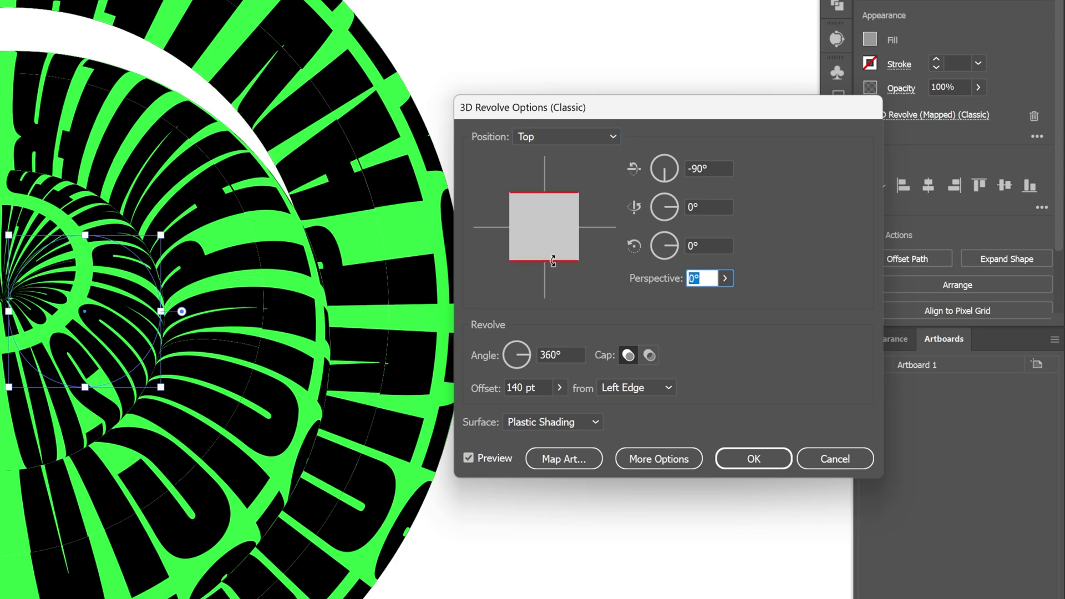
{"action": "type", "text": "130"}
{"action": "left_click", "coordinate": [714, 167]}
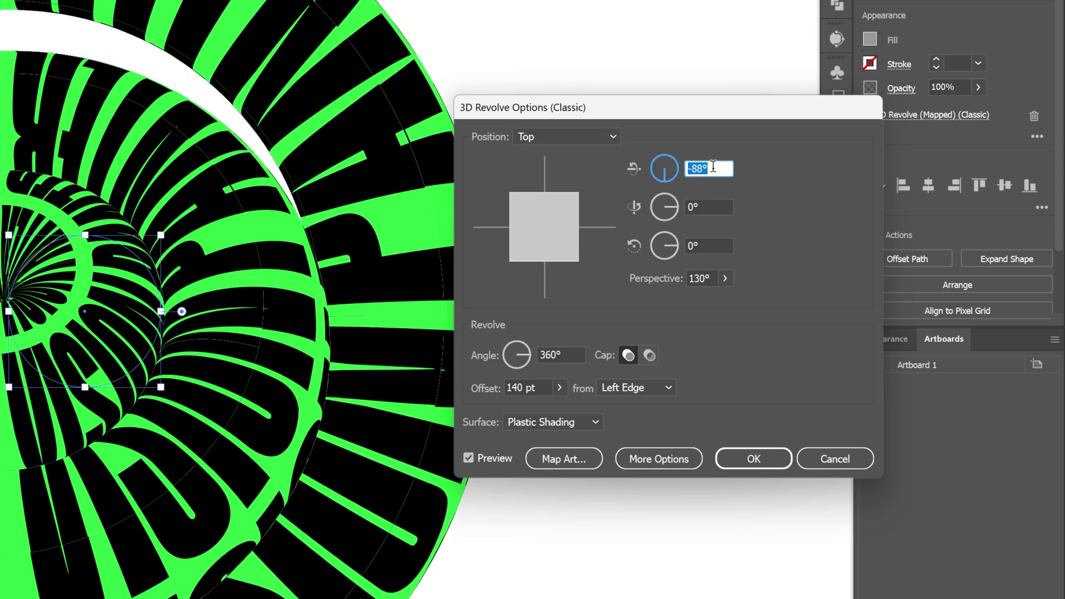
{"action": "key", "text": "Up"}
{"action": "key", "text": "Up"}
{"action": "key", "text": "Up"}
{"action": "key", "text": "Up"}
{"action": "key", "text": "Up"}
{"action": "key", "text": "Up"}
{"action": "key", "text": "Up"}
{"action": "key", "text": "Up"}
{"action": "key", "text": "Up"}
{"action": "key", "text": "Up"}
{"action": "key", "text": "Up"}
{"action": "key", "text": "Up"}
{"action": "key", "text": "Up"}
{"action": "key", "text": "Up"}
{"action": "key", "text": "Up"}
{"action": "key", "text": "Up"}
{"action": "key", "text": "Up"}
{"action": "key", "text": "Up"}
{"action": "key", "text": "Up"}
{"action": "key", "text": "Up"}
{"action": "key", "text": "Up"}
{"action": "key", "text": "Up"}
{"action": "key", "text": "Up"}
{"action": "key", "text": "Up"}
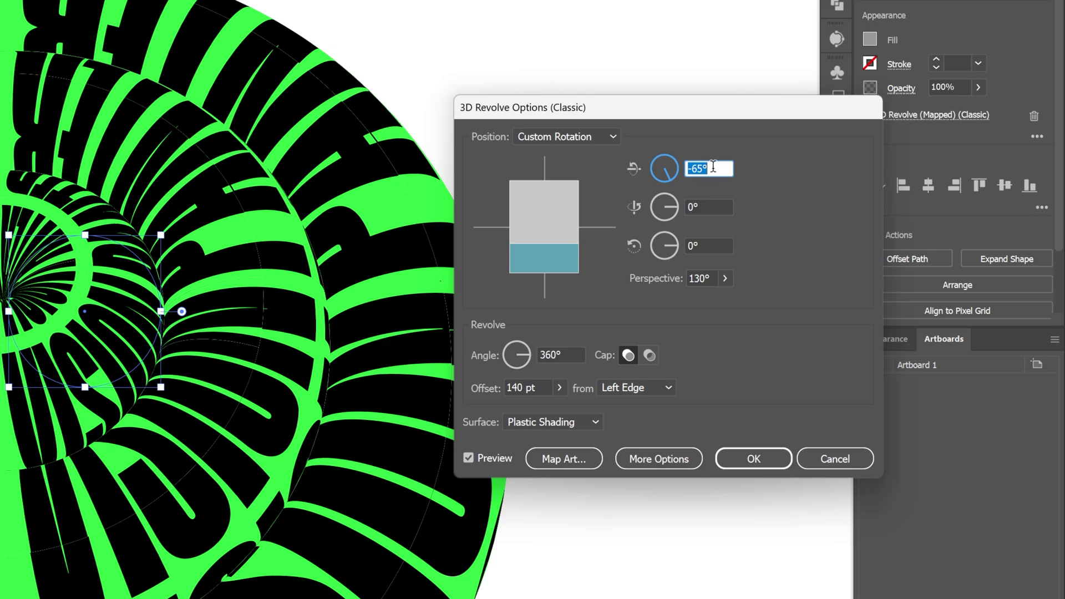